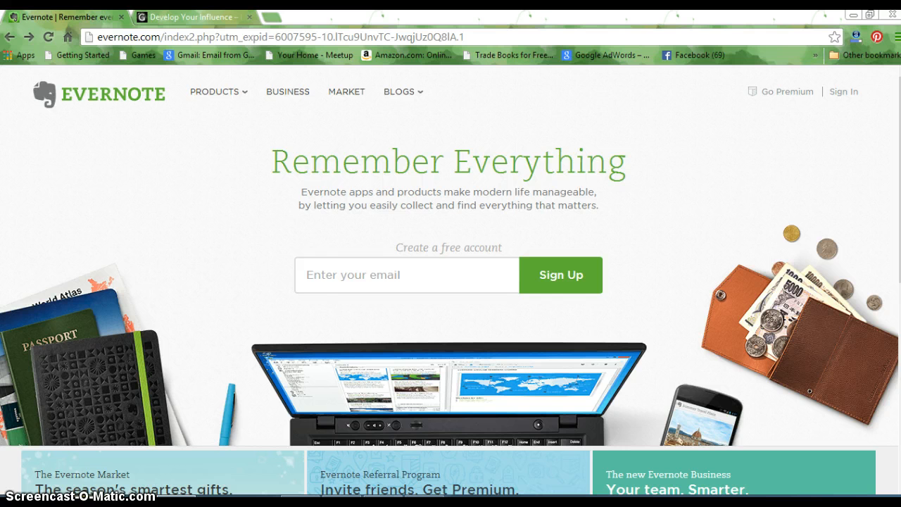
# Switch to the Evernote desktop app and delete the Getting Started note from the default notebook
pyautogui.moveTo(215, 92)
pyautogui.click(341, 497)
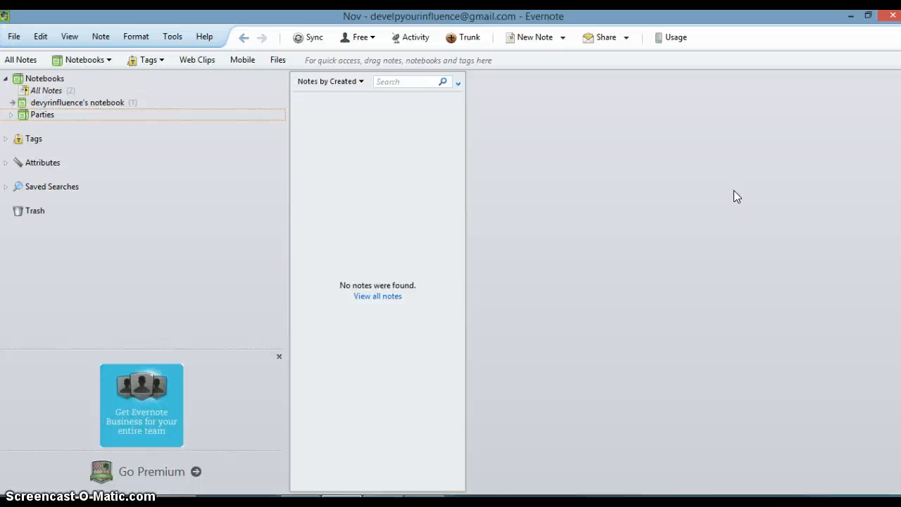
pyautogui.click(76, 105)
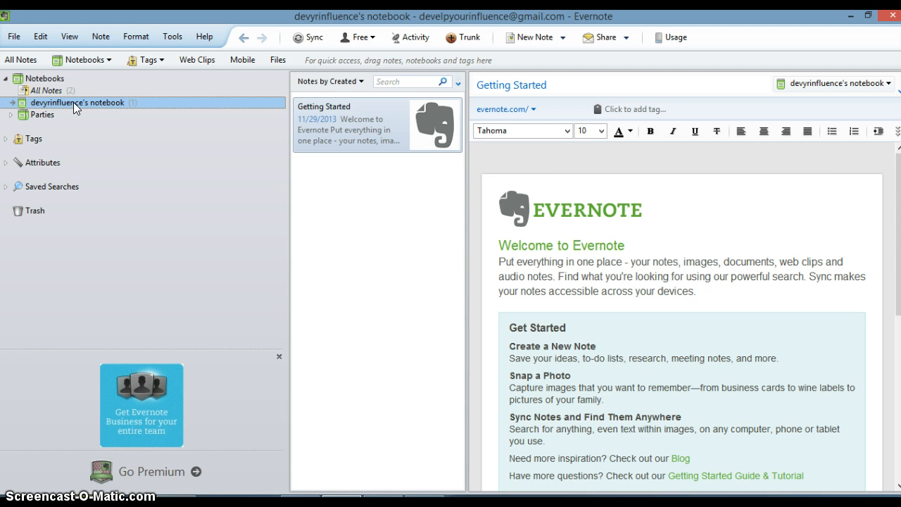
pyautogui.rightClick(374, 123)
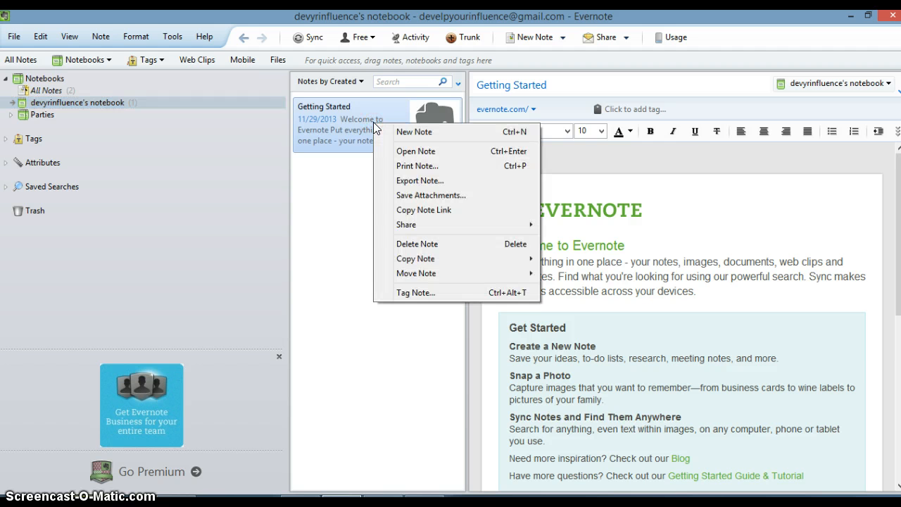
pyautogui.click(436, 246)
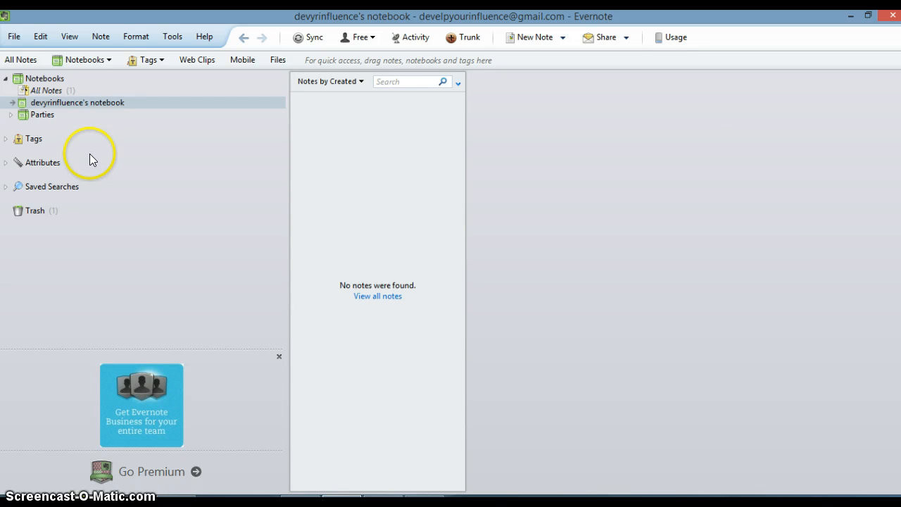
# Rename the default notebook as _INBOX
pyautogui.rightClick(96, 103)
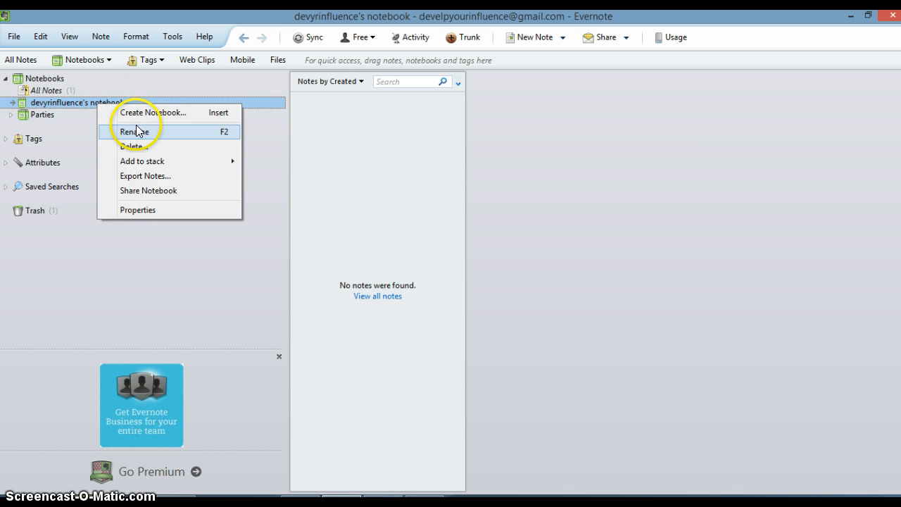
pyautogui.click(137, 131)
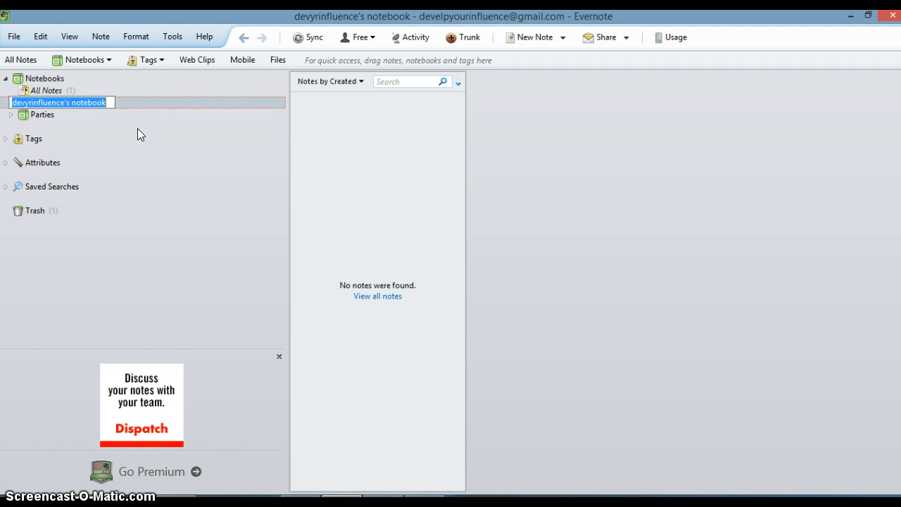
pyautogui.press('BackSpace')
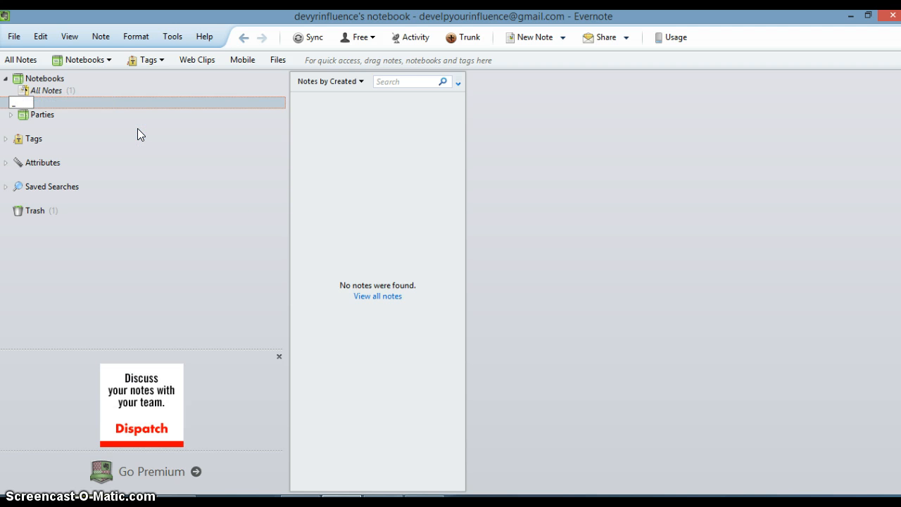
pyautogui.write('_INBOX')
pyautogui.press('Return')
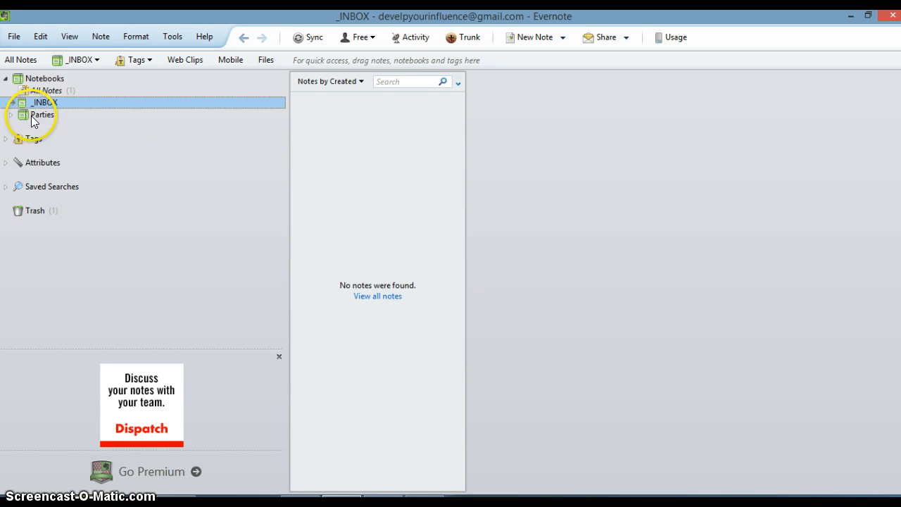
# Expand the Parties stack and examine the commands for creating notebooks and adding _INBOX to a stack
pyautogui.click(17, 39)
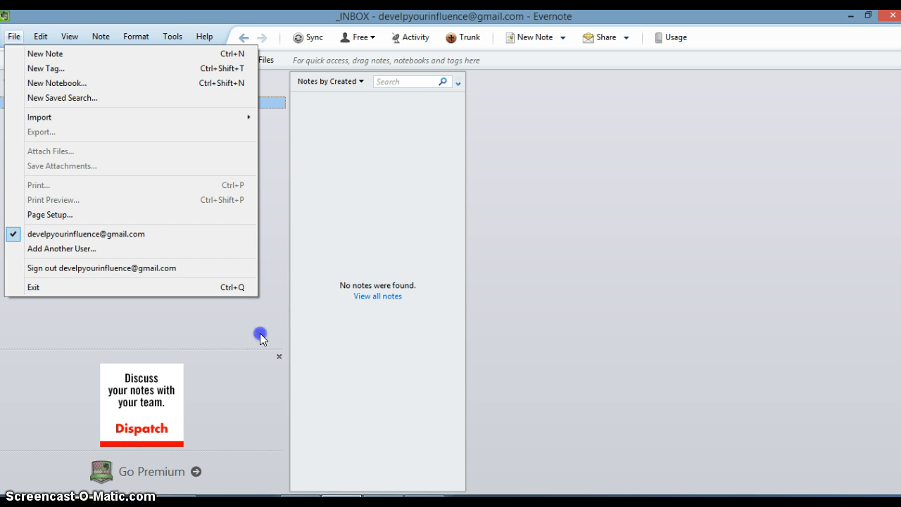
pyautogui.click(260, 338)
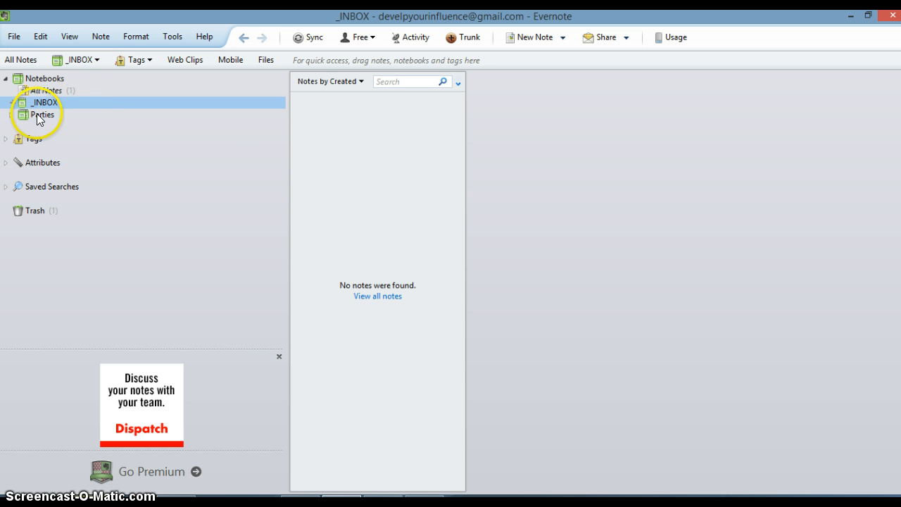
pyautogui.click(10, 114)
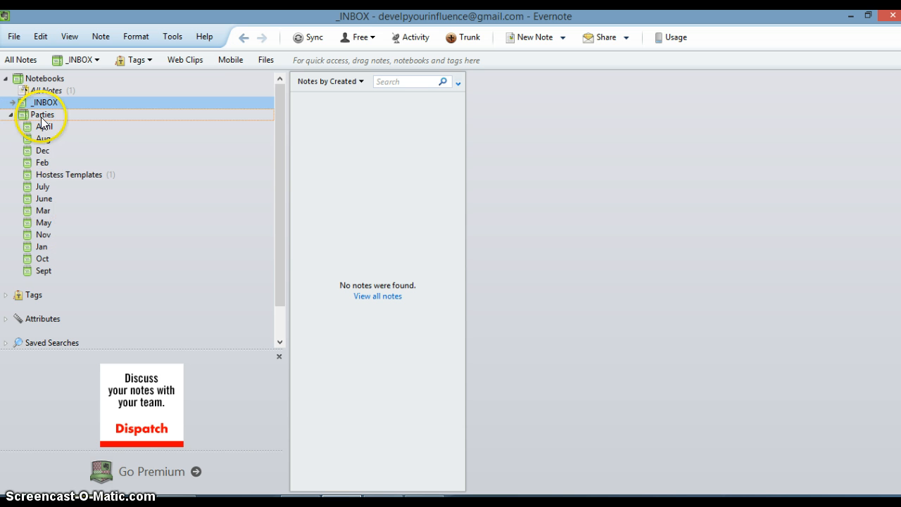
pyautogui.rightClick(29, 117)
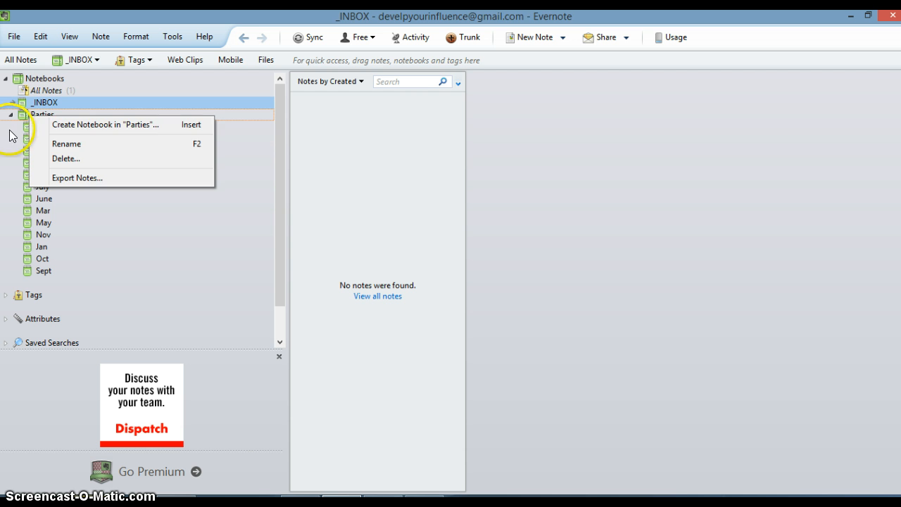
pyautogui.click(10, 128)
pyautogui.click(51, 99)
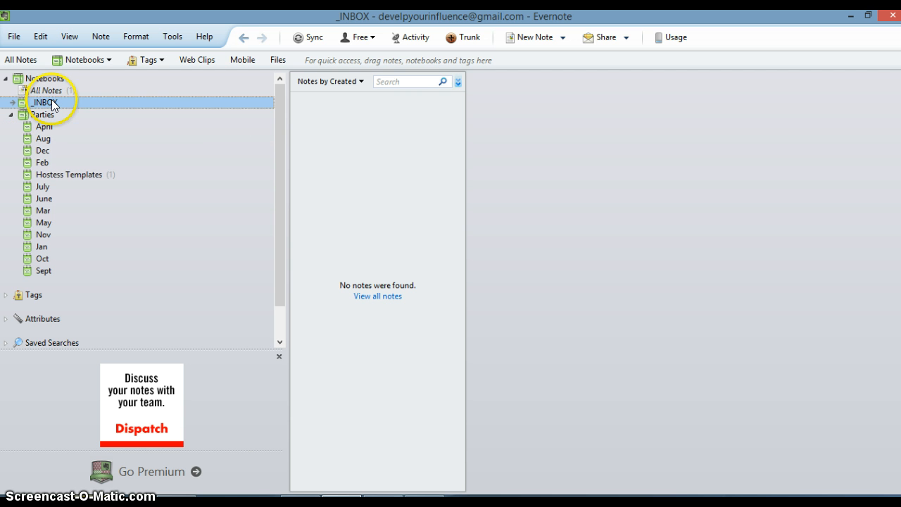
pyautogui.rightClick(51, 100)
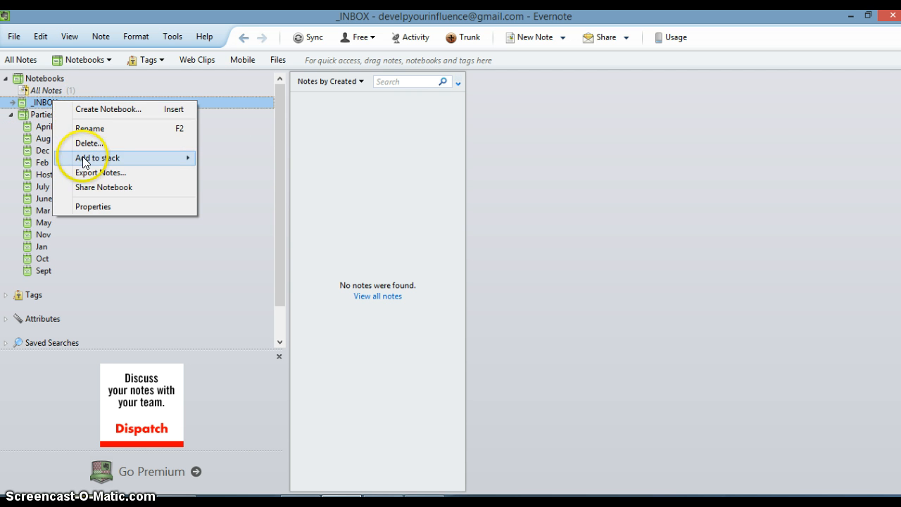
pyautogui.moveTo(95, 159)
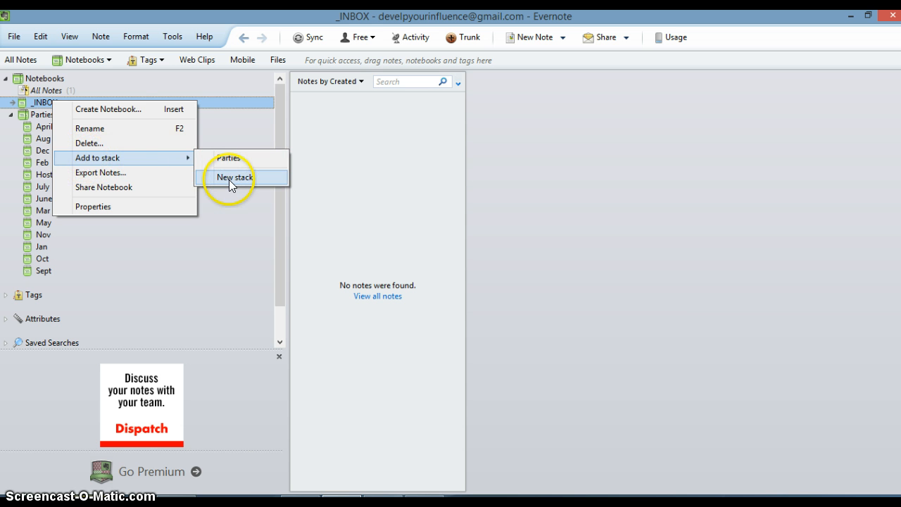
pyautogui.click(234, 213)
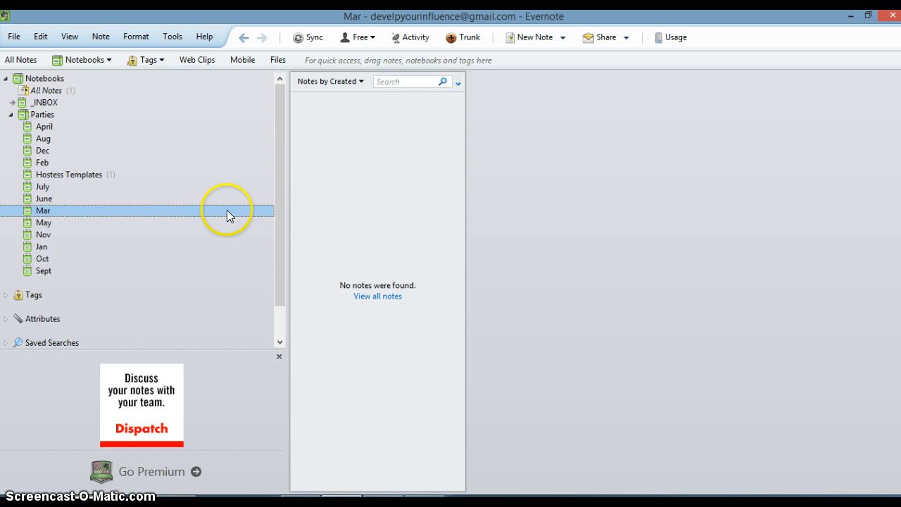
# Examine the notebook commands for April and the Parties stack, including creating a notebook inside Parties
pyautogui.click(40, 126)
pyautogui.rightClick(41, 127)
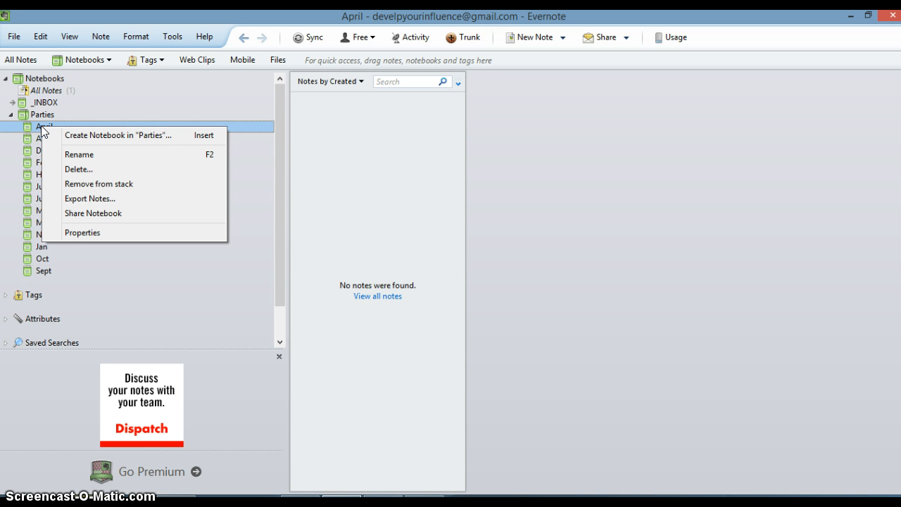
pyautogui.click(17, 131)
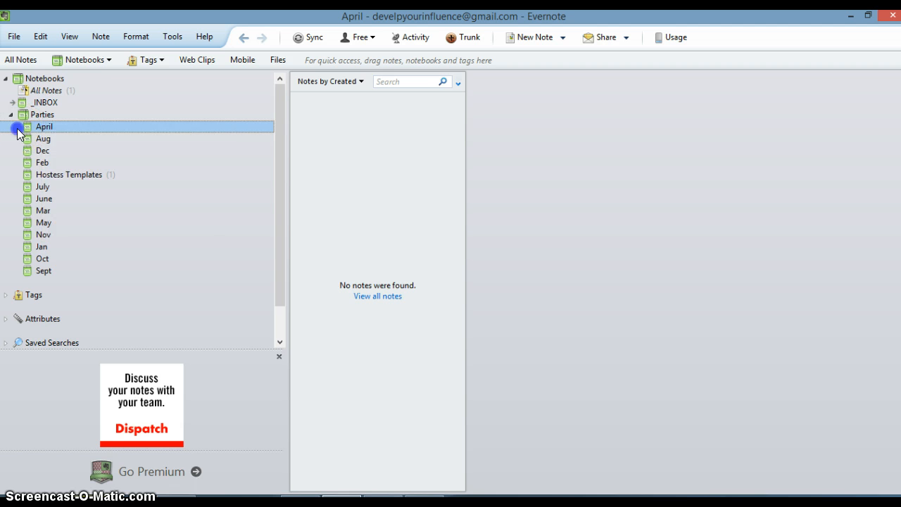
pyautogui.click(41, 118)
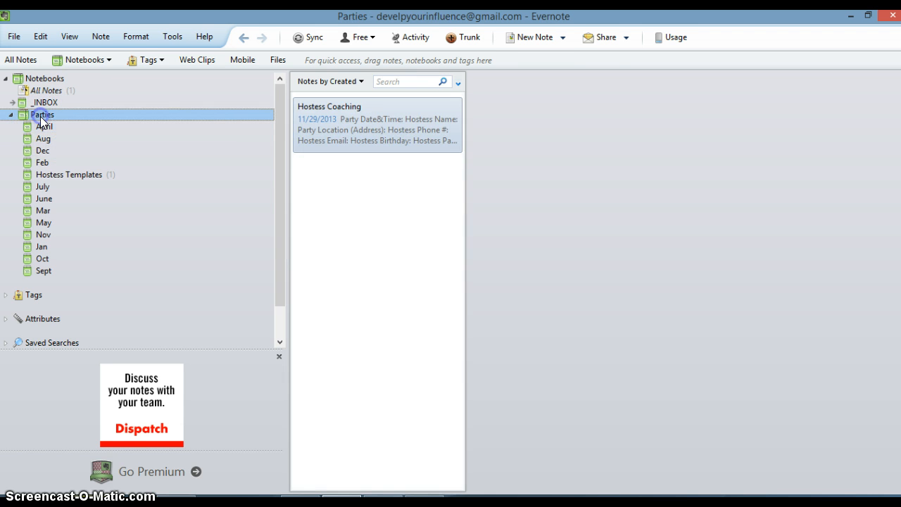
pyautogui.click(40, 127)
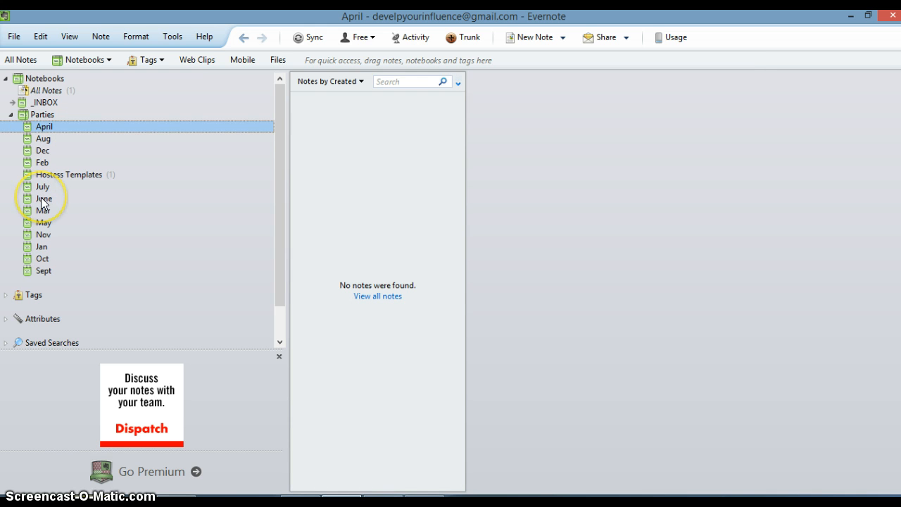
pyautogui.click(53, 117)
pyautogui.rightClick(54, 118)
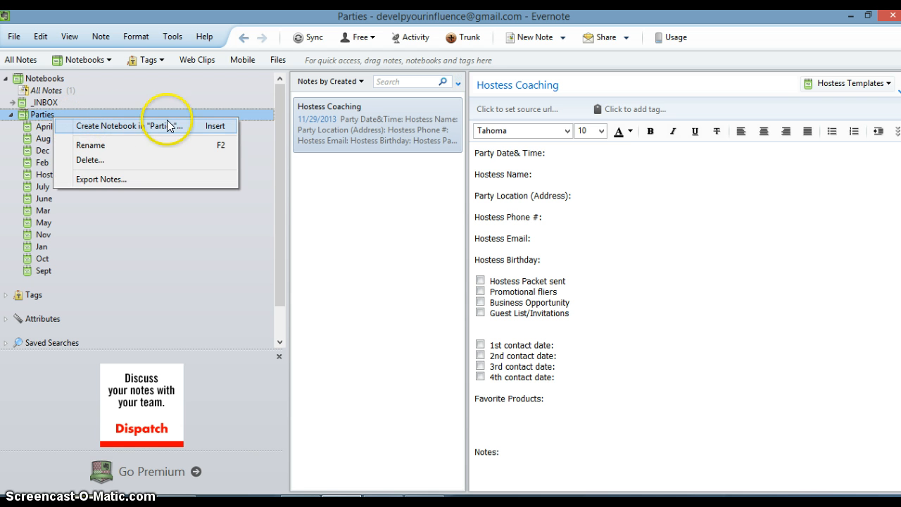
pyautogui.click(173, 224)
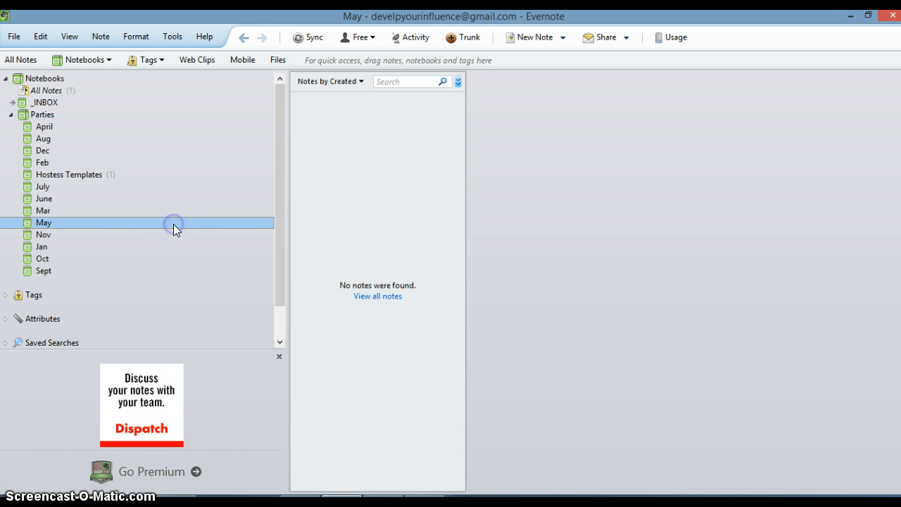
pyautogui.click(49, 128)
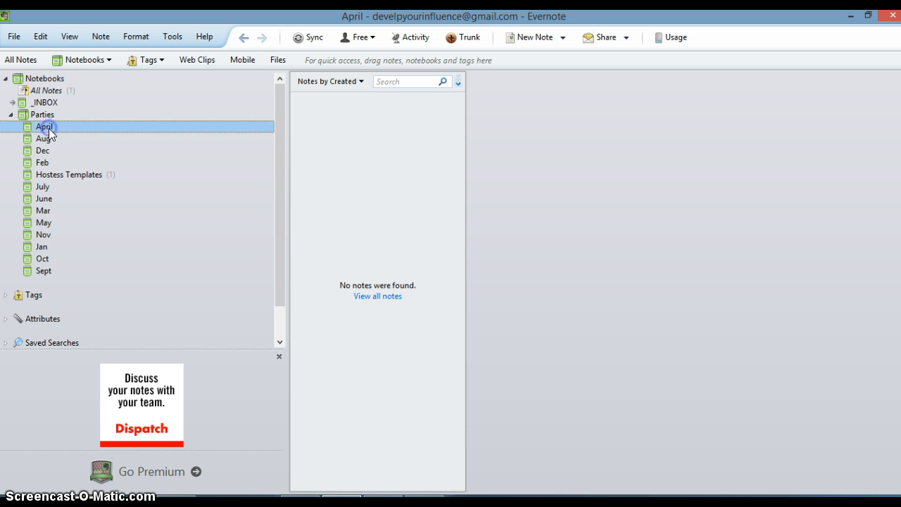
# Review the list of all notebooks and the commands for creating new notes and notebooks
pyautogui.click(108, 60)
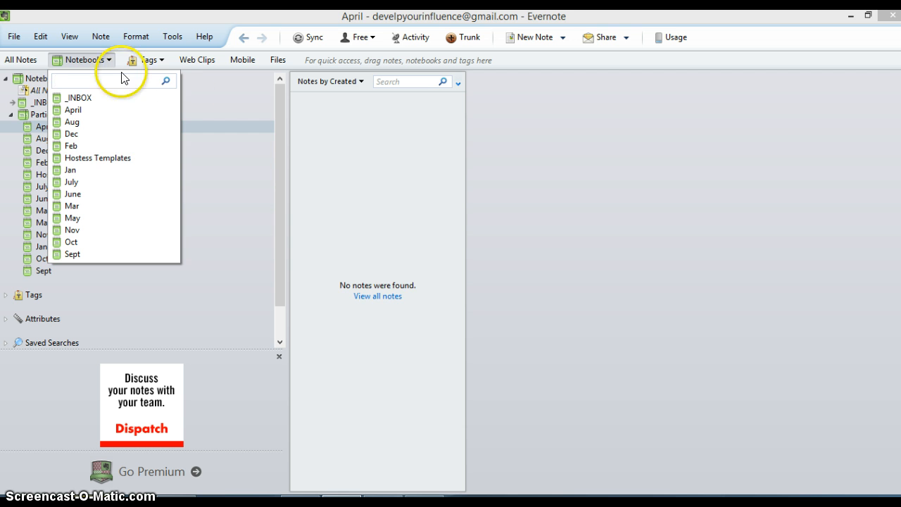
pyautogui.click(203, 92)
pyautogui.click(13, 37)
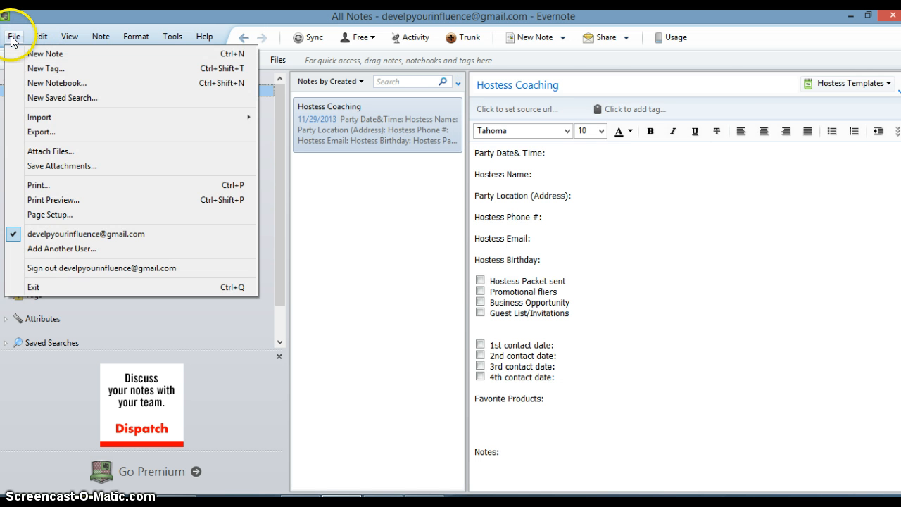
pyautogui.click(240, 320)
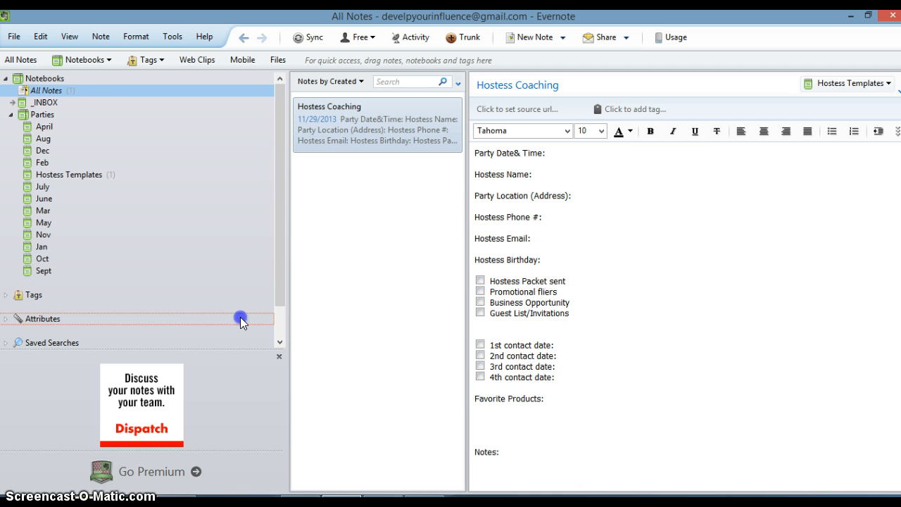
# Create a new note in the Dec notebook of the Parties stack and start editing its title
pyautogui.click(43, 127)
pyautogui.click(40, 150)
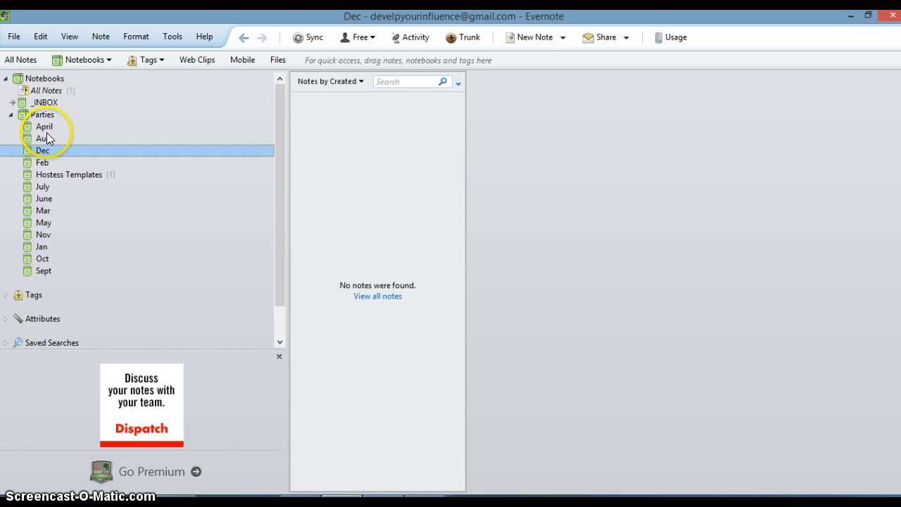
pyautogui.click(528, 41)
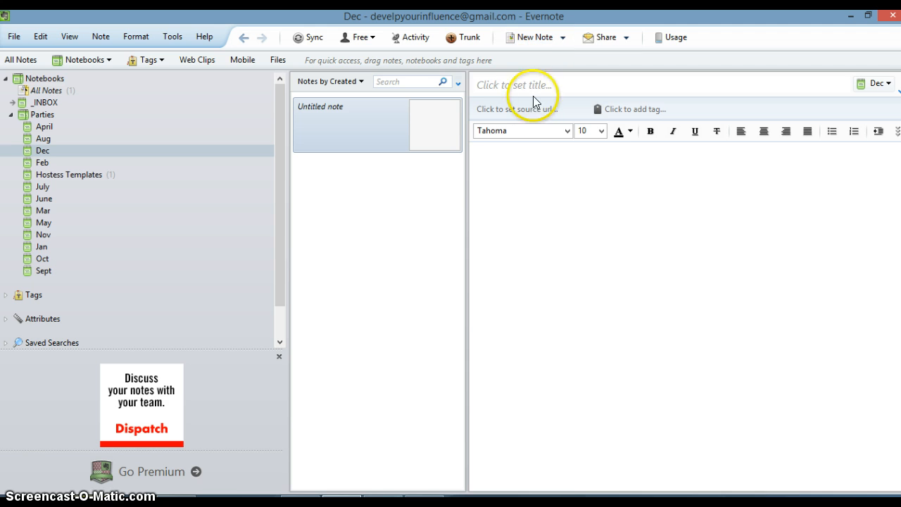
pyautogui.click(542, 88)
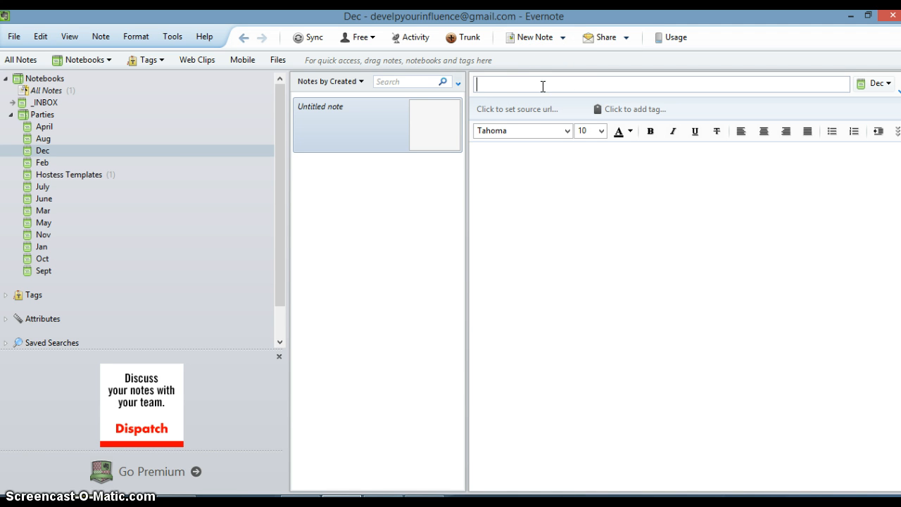
pyautogui.write('dEC pROMOTIONS')
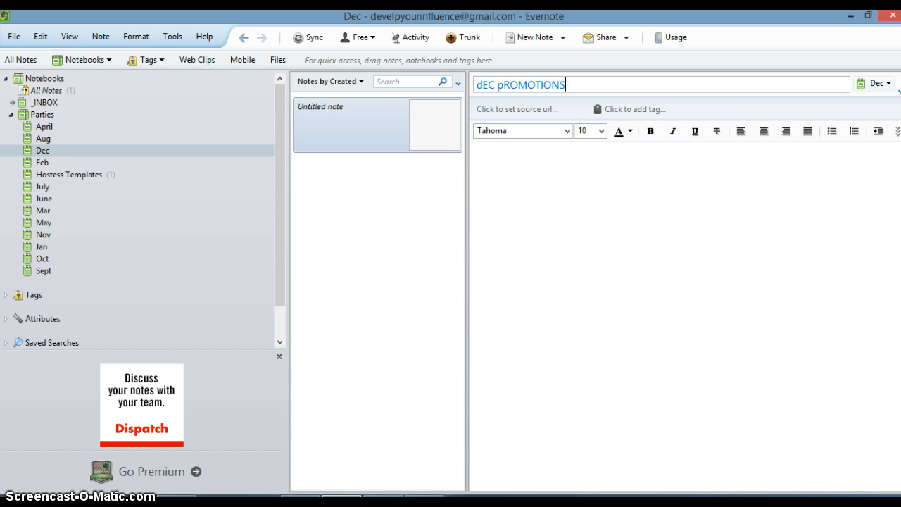
pyautogui.press('BackSpace')
pyautogui.press('BackSpace')
pyautogui.press('BackSpace')
pyautogui.press('BackSpace')
pyautogui.press('BackSpace')
pyautogui.press('BackSpace')
pyautogui.press('BackSpace')
pyautogui.press('BackSpace')
pyautogui.press('BackSpace')
pyautogui.press('BackSpace')
pyautogui.press('BackSpace')
pyautogui.press('BackSpace')
pyautogui.press('BackSpace')
pyautogui.press('BackSpace')
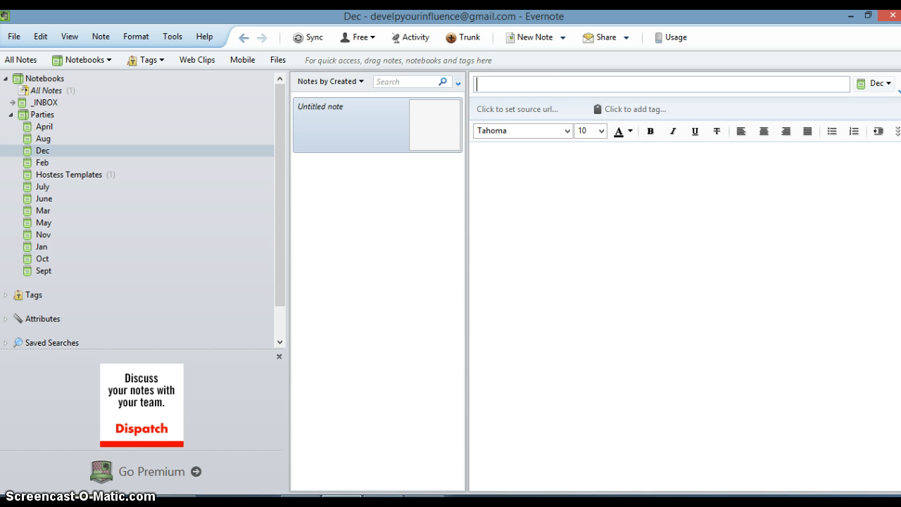
# Title the new note "Dec Promotions" and place the cursor in its empty body
pyautogui.write('c Promotions')
pyautogui.click(502, 238)
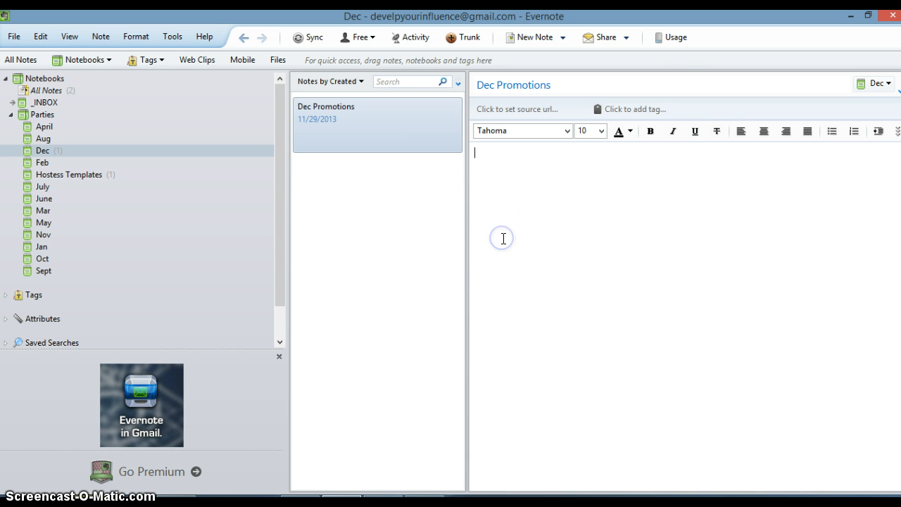
# View the note editor's additional insert tools, including the file attachment option, without adding anything
pyautogui.click(898, 131)
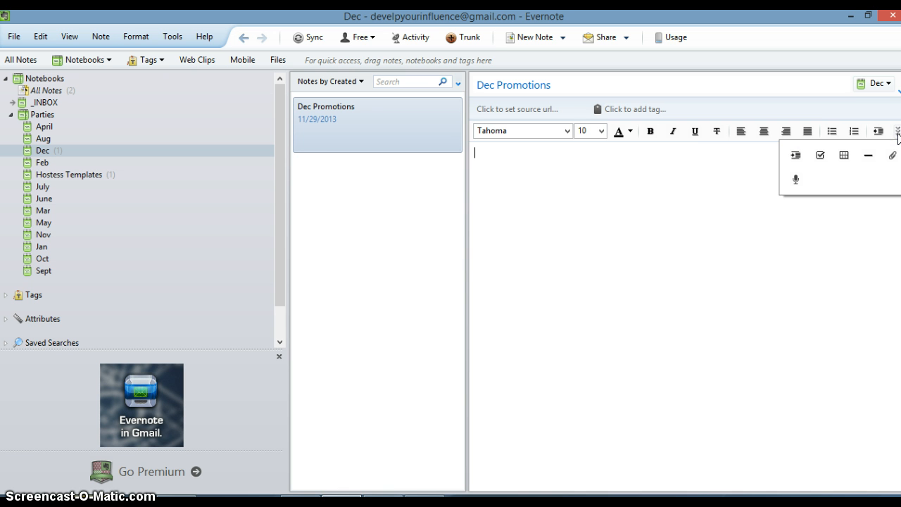
pyautogui.click(892, 156)
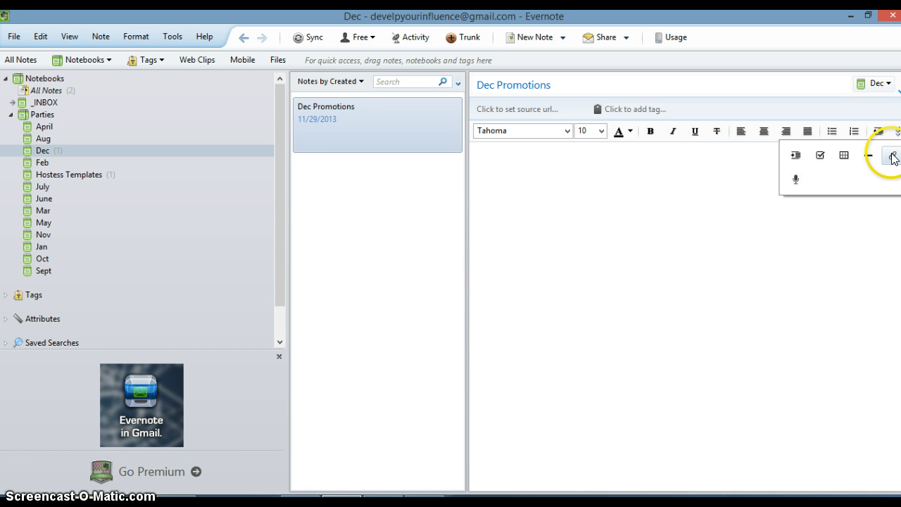
pyautogui.click(736, 270)
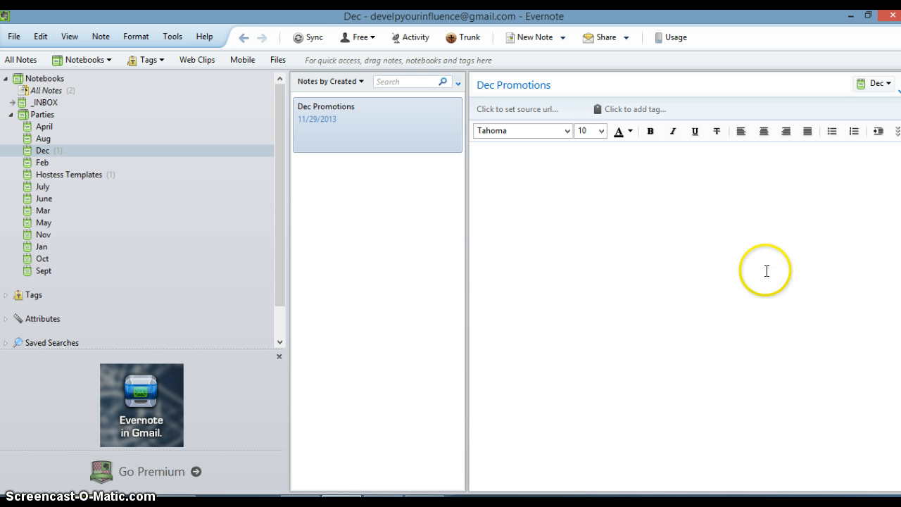
pyautogui.press('super+c')
pyautogui.click(669, 226)
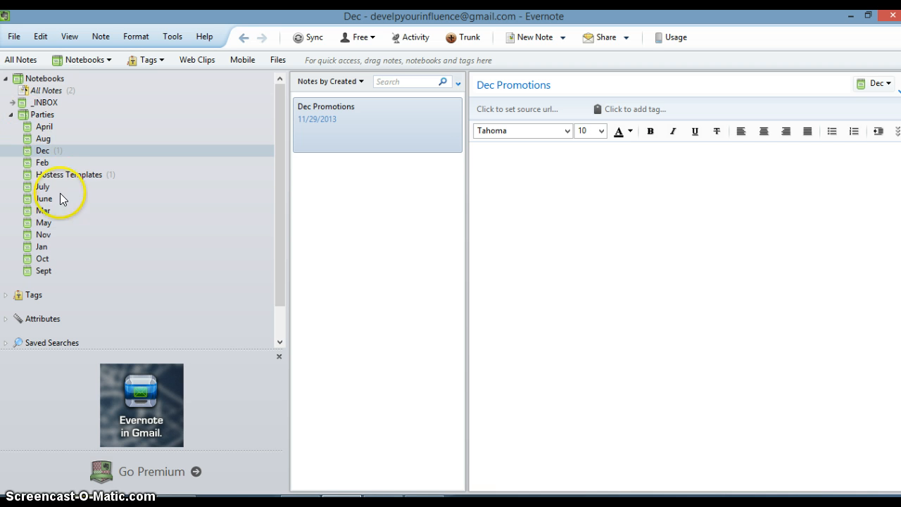
# Copy the entire template text of the Hostess Coaching note in the Hostess Templates notebook
pyautogui.click(70, 175)
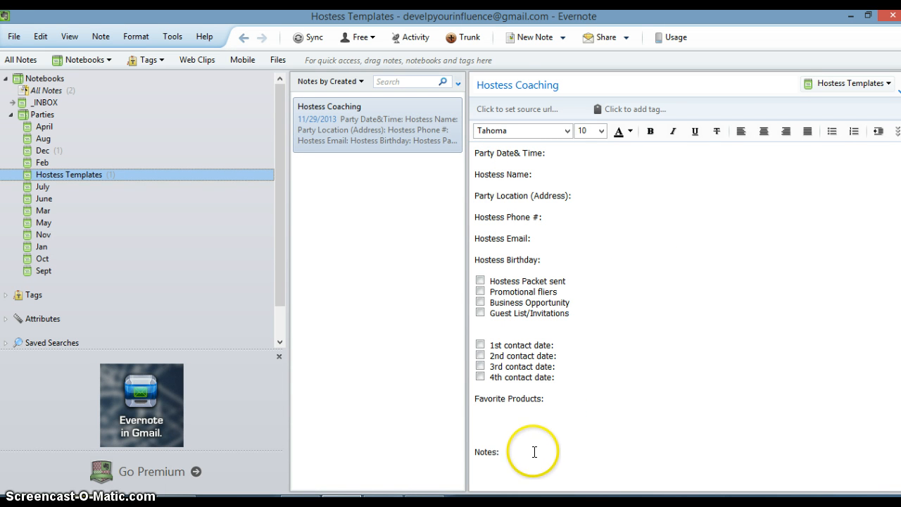
pyautogui.moveTo(534, 453); pyautogui.dragTo(477, 153)
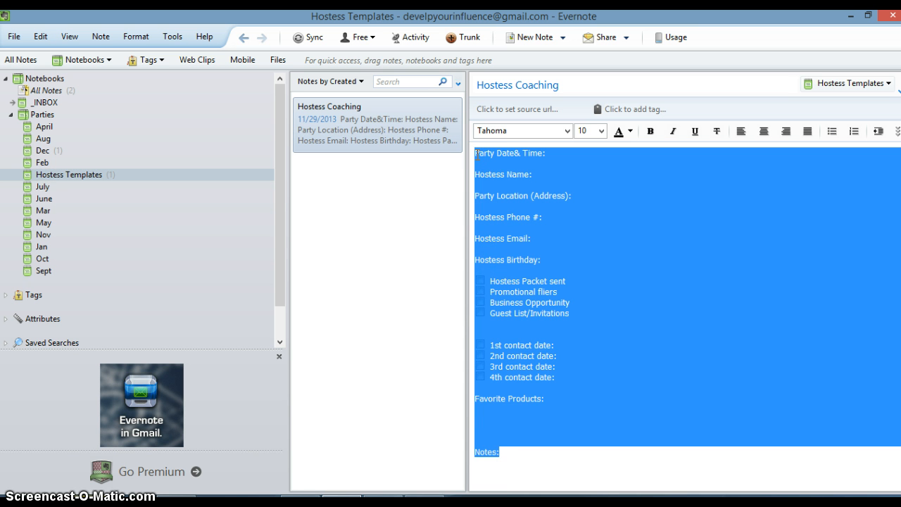
pyautogui.press('super+c')
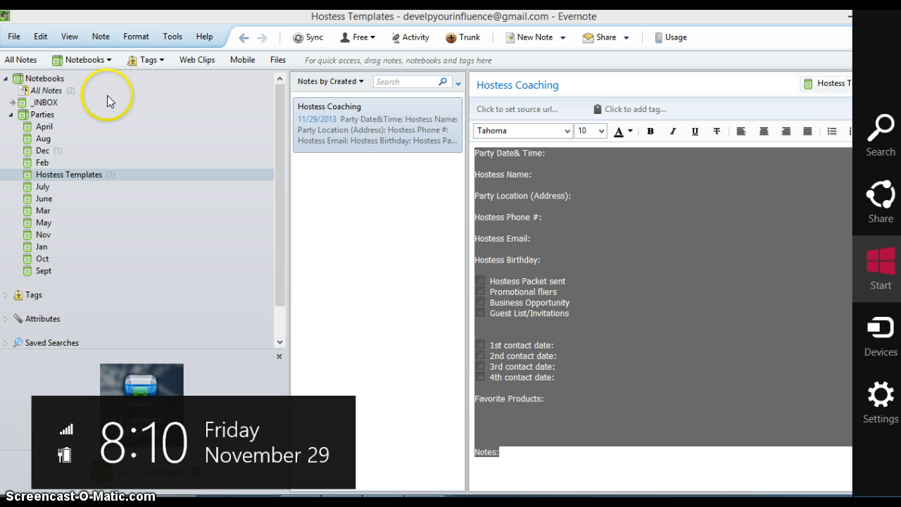
pyautogui.click(43, 154)
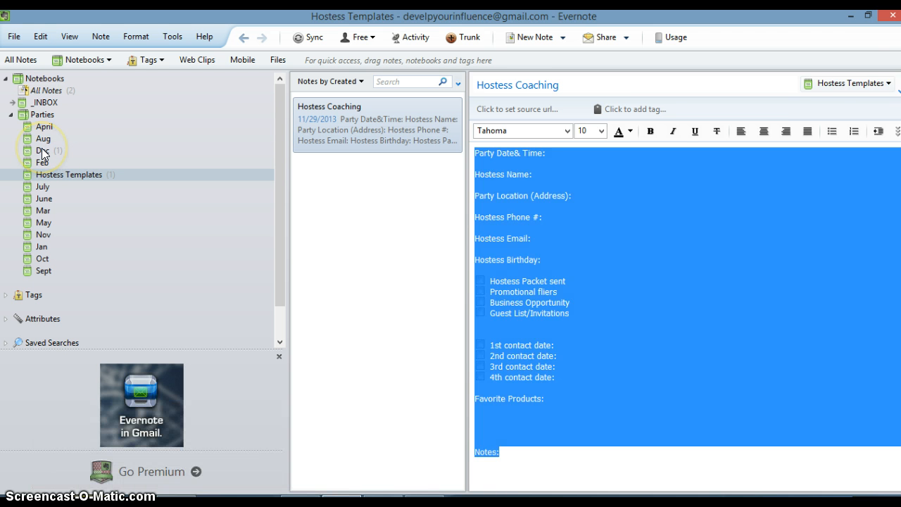
# Create a note in the Dec notebook titled "Hostess:" plus the first hostess's name, and paste the copied template into its body
pyautogui.click(42, 152)
pyautogui.click(507, 158)
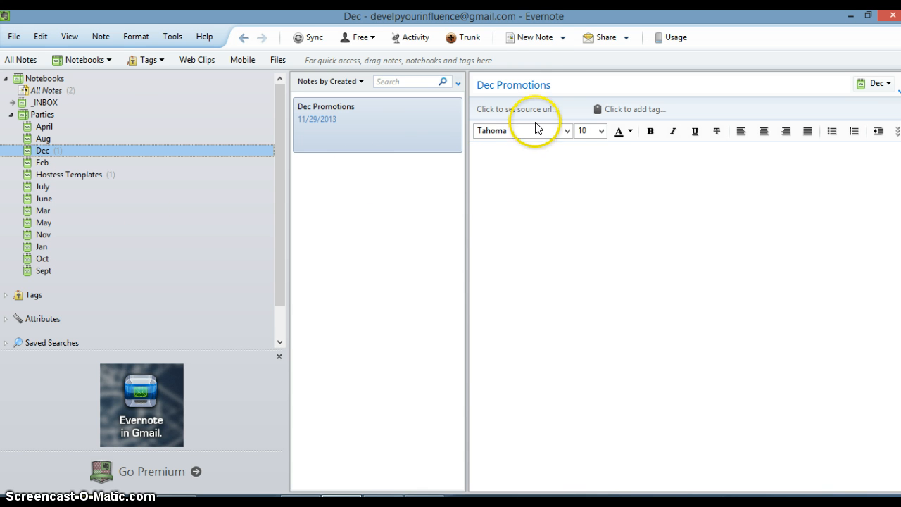
pyautogui.click(533, 40)
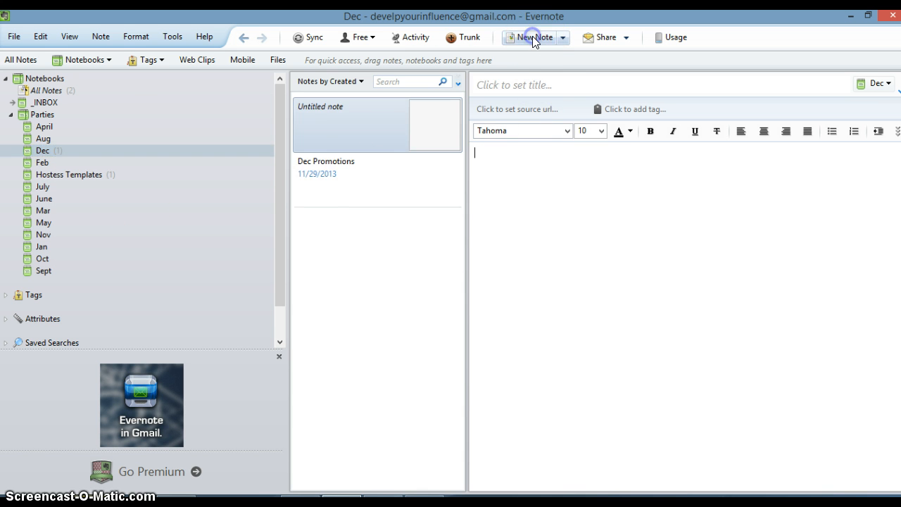
pyautogui.click(503, 86)
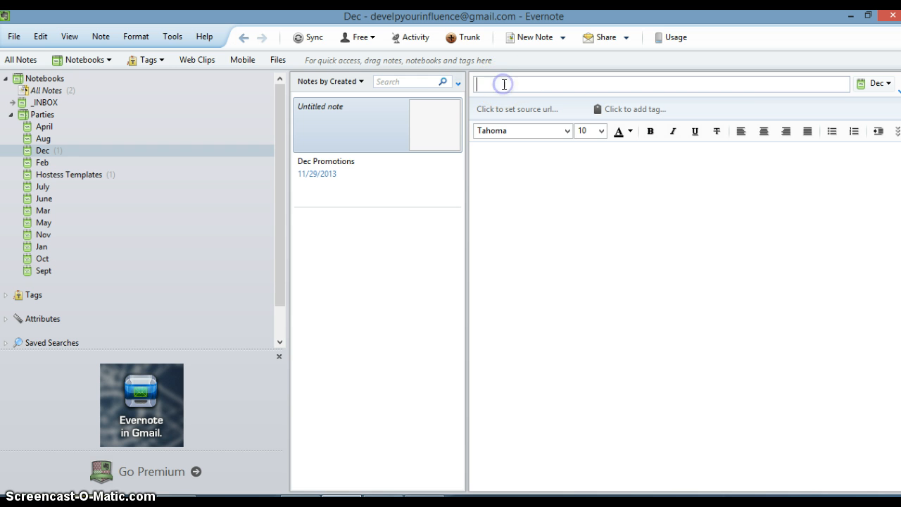
pyautogui.write('Hostess: Candy')
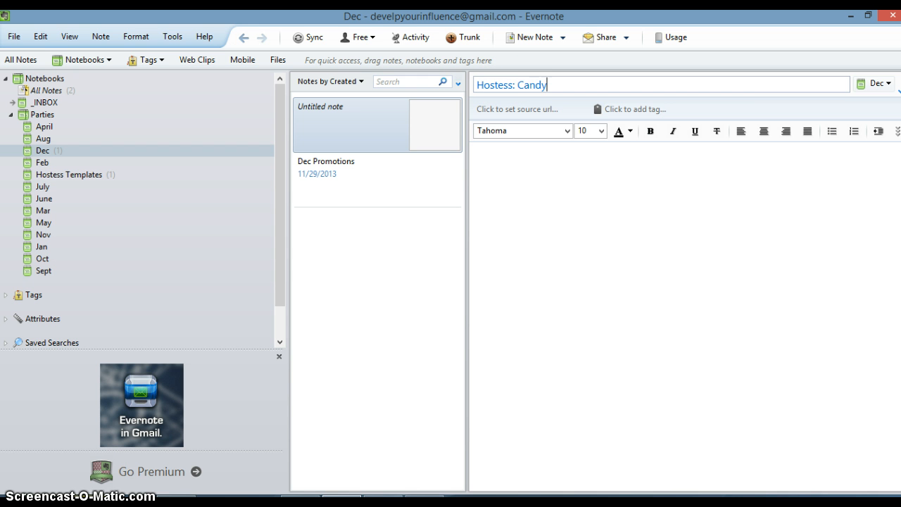
pyautogui.click(521, 188)
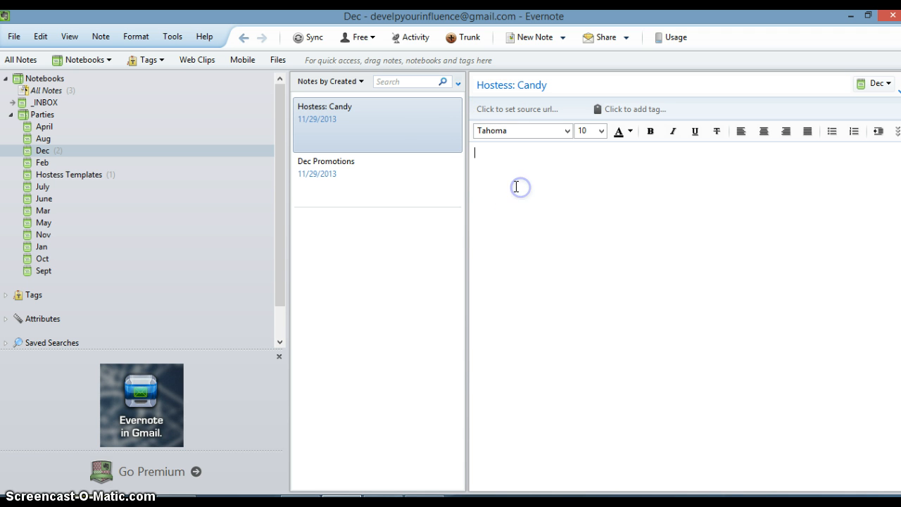
pyautogui.hotkey('ctrl', 'v')
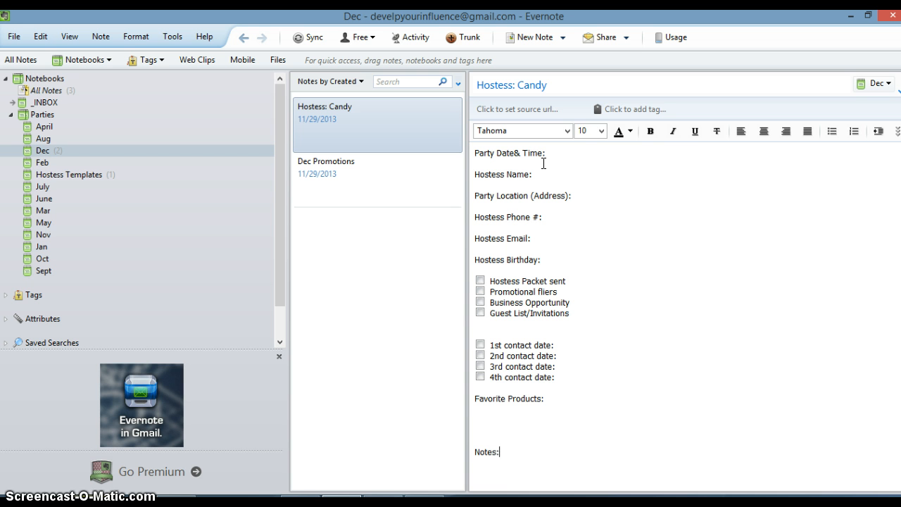
# Try ticking Hostess Packet sent, Promotional fliers, Business Opportunity and Guest List/Invitations, and clear all four checkboxes again
pyautogui.click(563, 152)
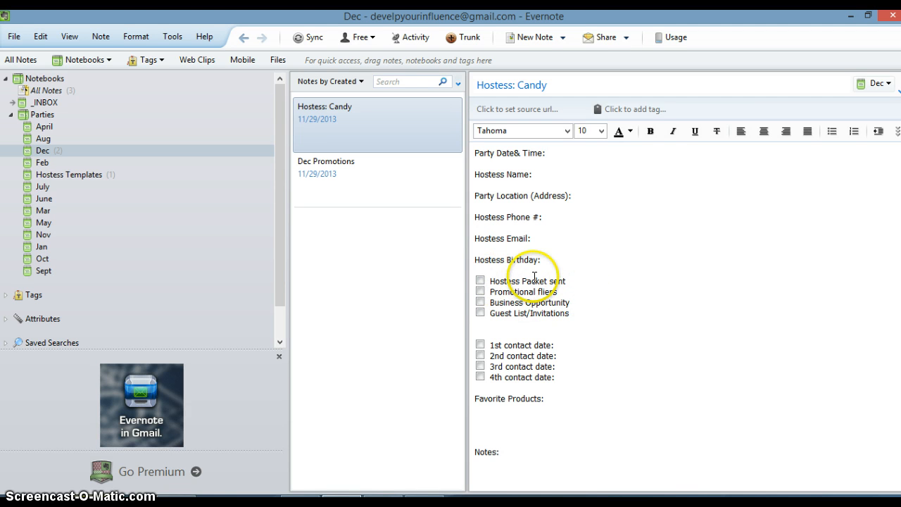
pyautogui.click(480, 280)
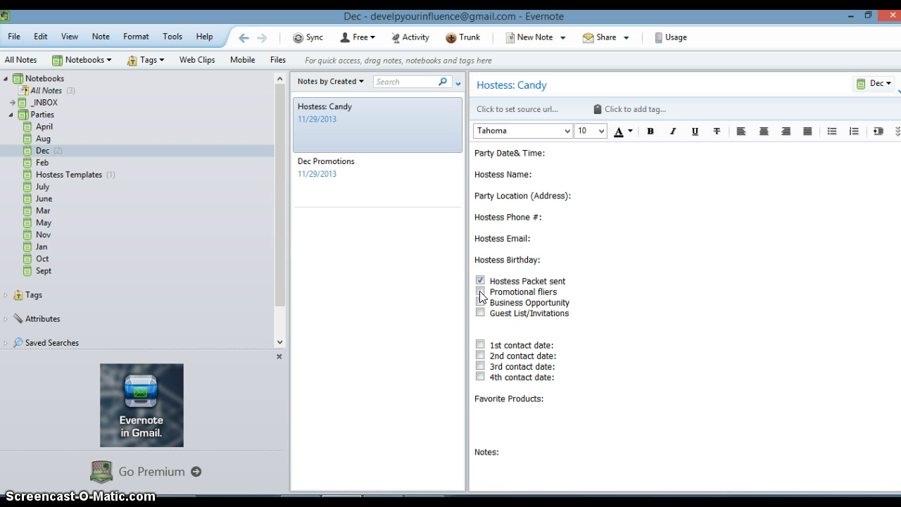
pyautogui.click(480, 292)
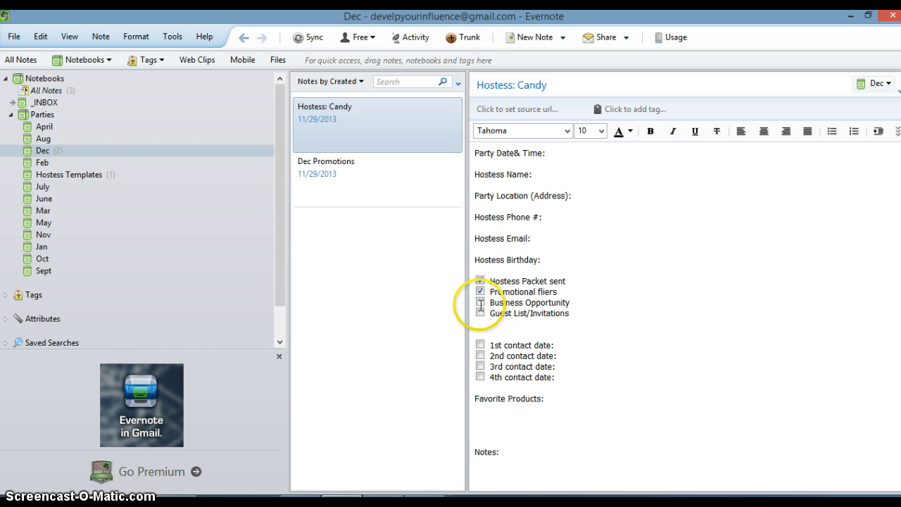
pyautogui.click(481, 303)
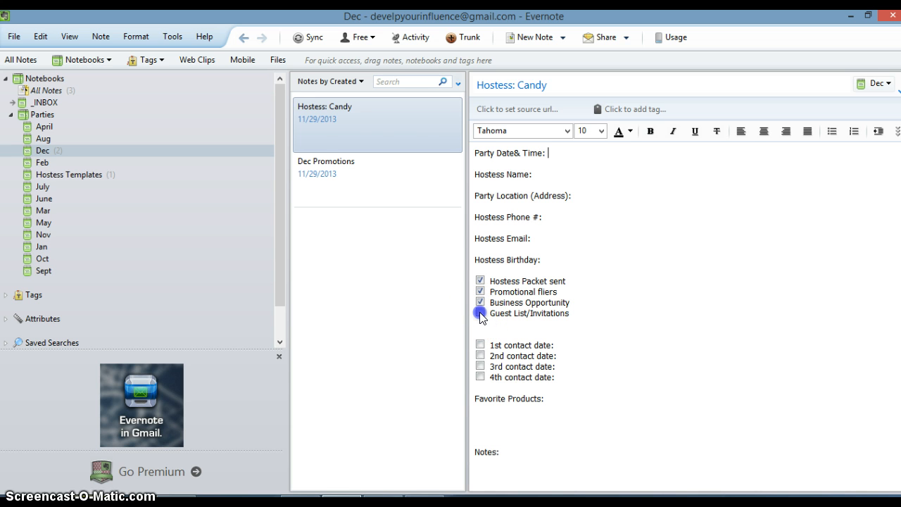
pyautogui.click(481, 314)
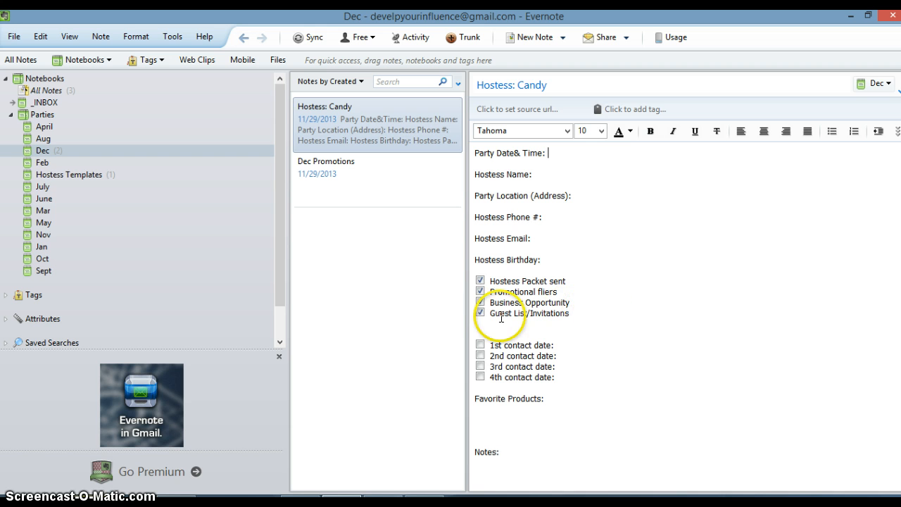
pyautogui.click(481, 315)
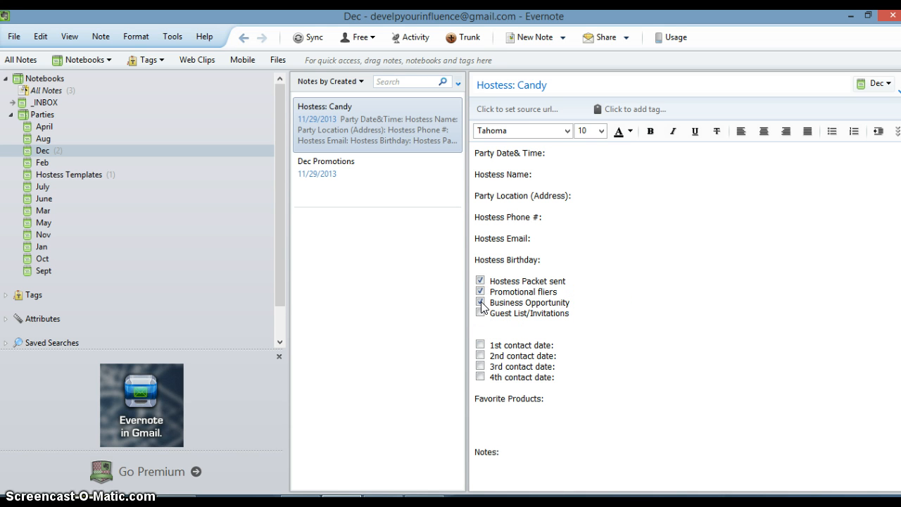
pyautogui.click(481, 302)
pyautogui.click(480, 280)
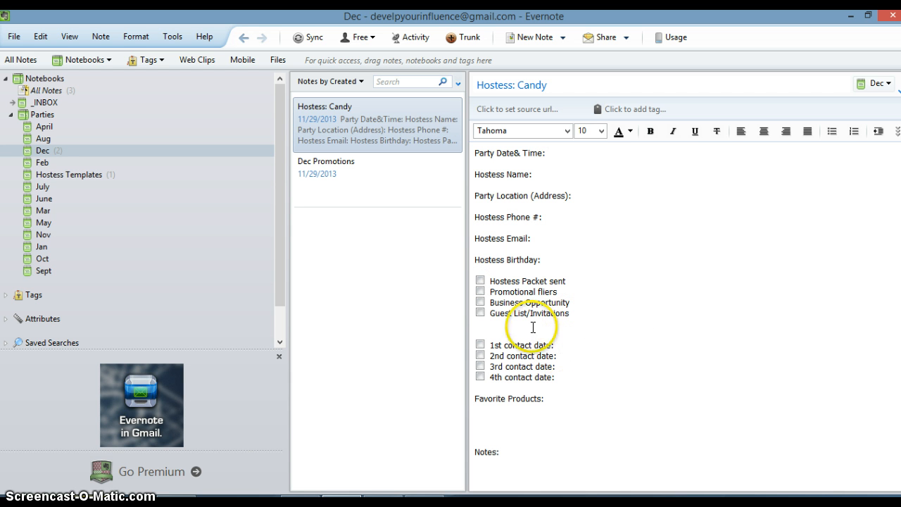
# Try ticking the 1st contact date and entering 12/1 beside it, and remove both the date and the tick
pyautogui.click(480, 345)
pyautogui.click(555, 345)
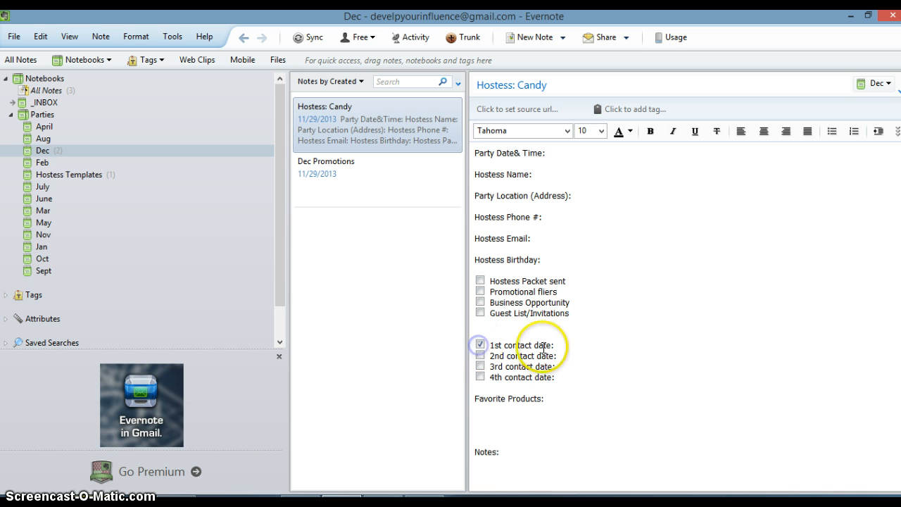
pyautogui.write('1')
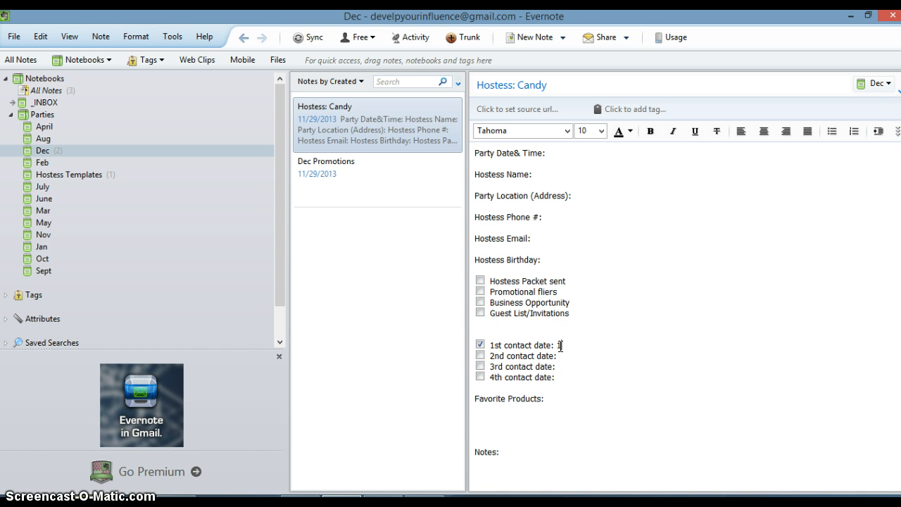
pyautogui.write('2/1')
pyautogui.press('BackSpace')
pyautogui.press('BackSpace')
pyautogui.press('BackSpace')
pyautogui.click(523, 443)
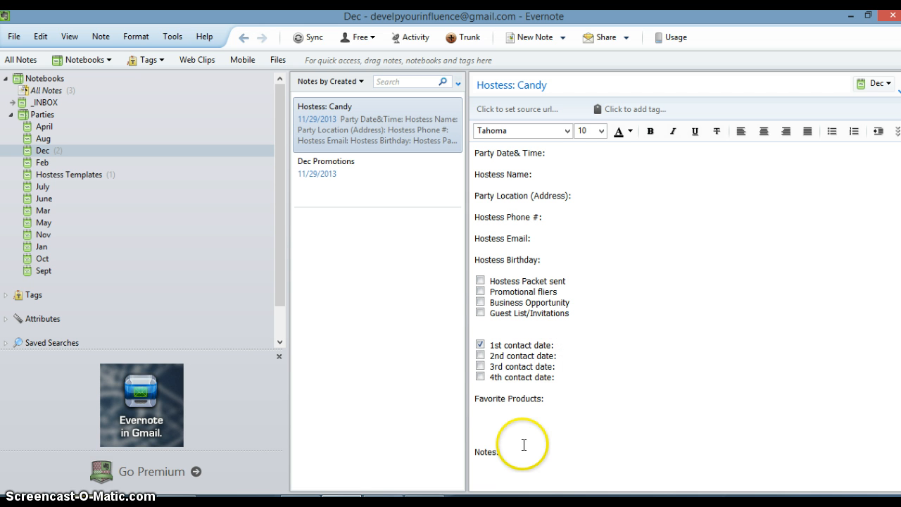
pyautogui.click(537, 436)
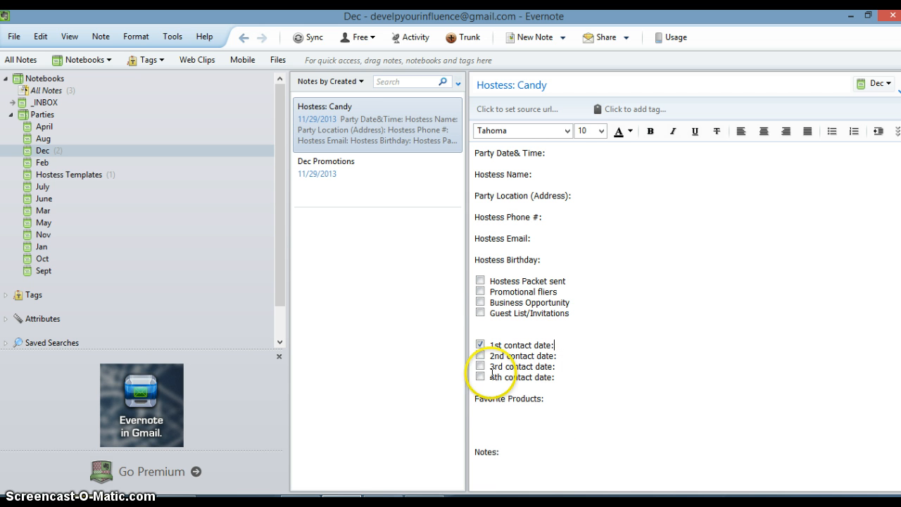
pyautogui.click(479, 345)
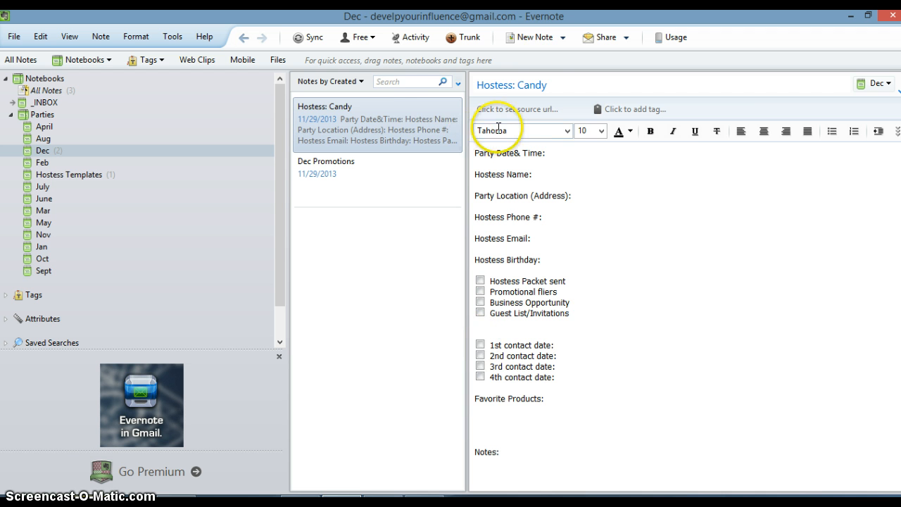
# Create another Dec note titled "Hostess:" plus the second host's name, and paste the hostess template into its body
pyautogui.click(531, 40)
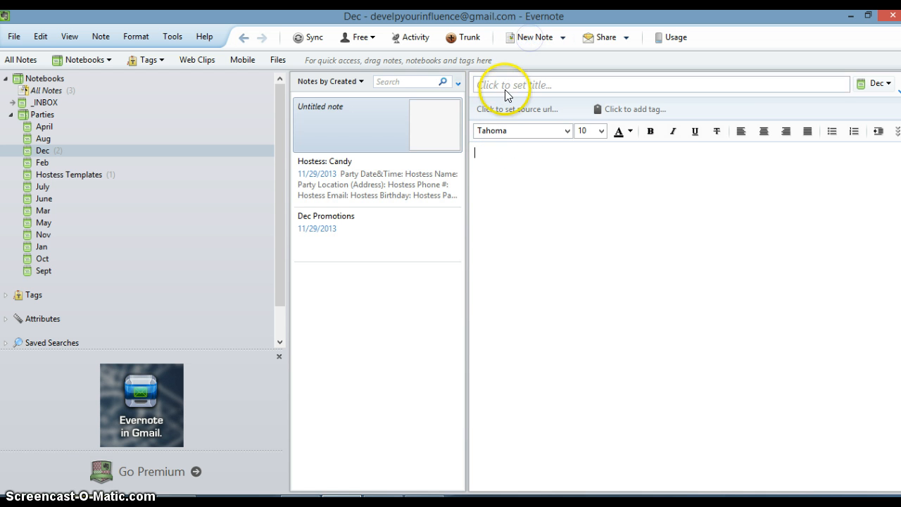
pyautogui.click(519, 86)
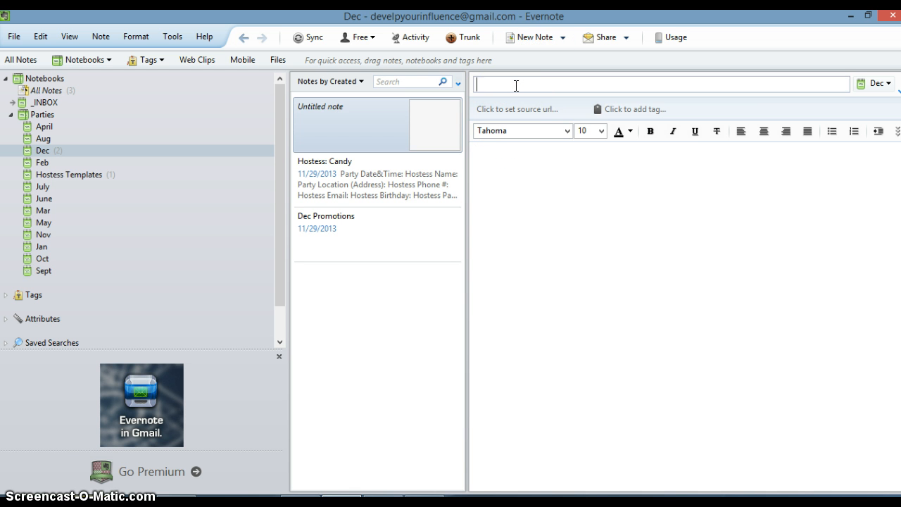
pyautogui.write('Hostess: Bill')
pyautogui.click(515, 192)
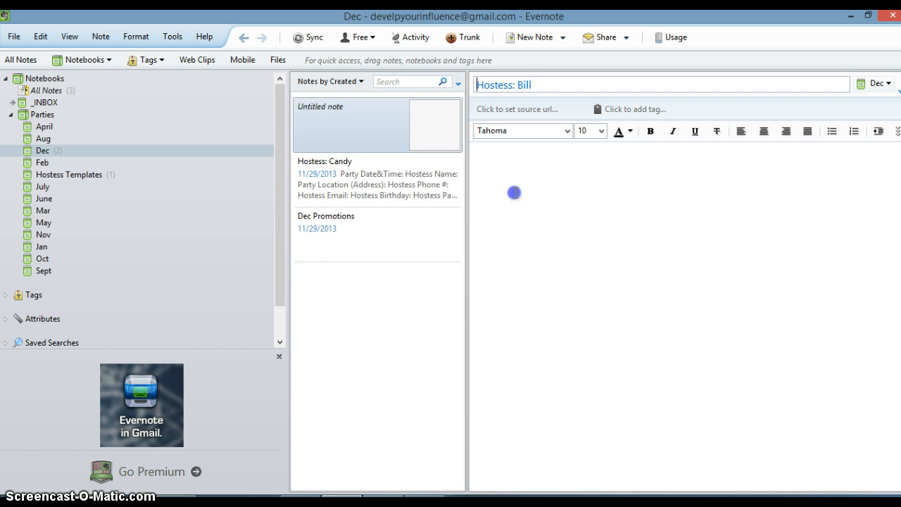
pyautogui.write('Party Date& Time: Hostess Name: Party Location (Address): Hostess Phone #: Hostess Email: Hostess Birthday: Hostess Packet sent Promotional fliers Business Opportunity Guest List/Invitations  1st contact date: 2nd contact date: 3rd contact date: 4th contact date: Favorite Products:   Notes:')
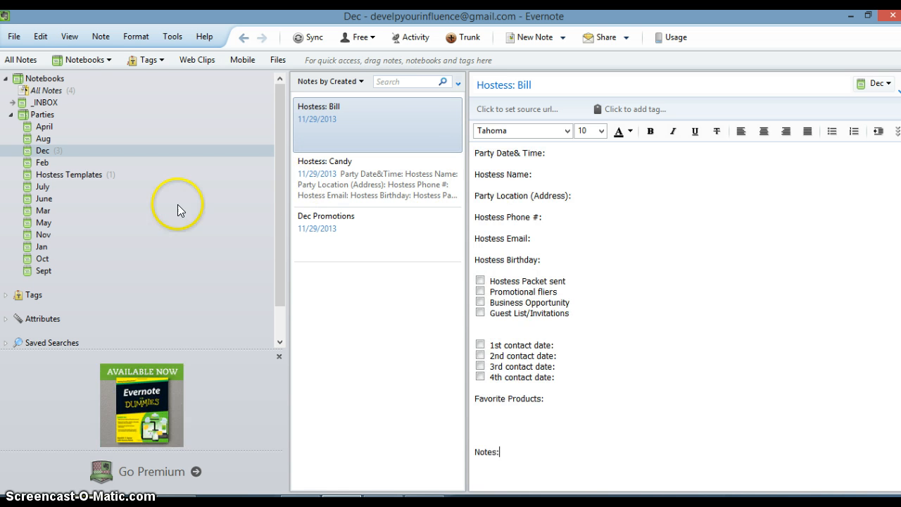
# View the Hostess Coaching template in the Hostess Templates notebook and return to the Dec notebook
pyautogui.click(80, 175)
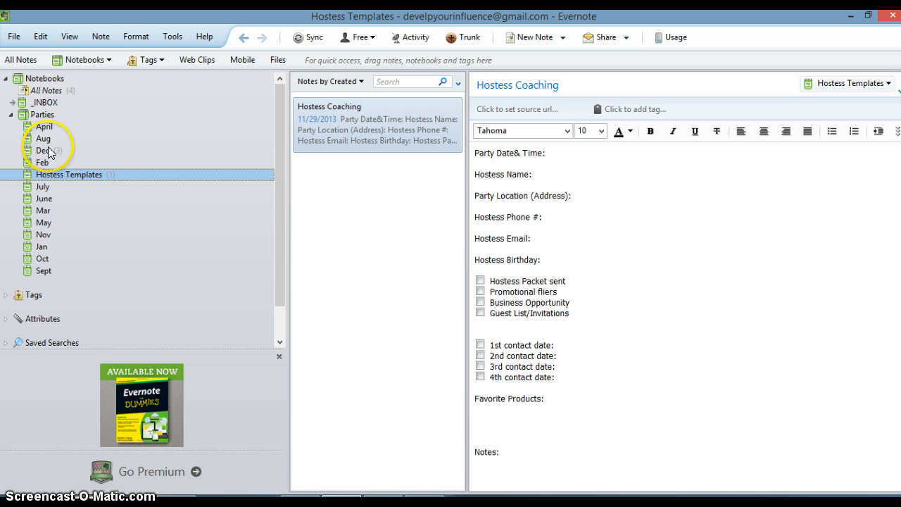
pyautogui.click(45, 150)
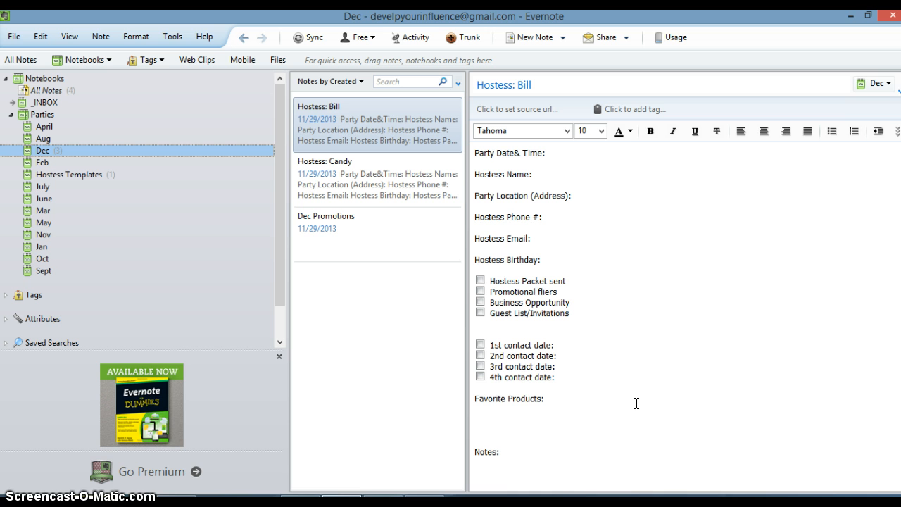
pyautogui.press('super+c')
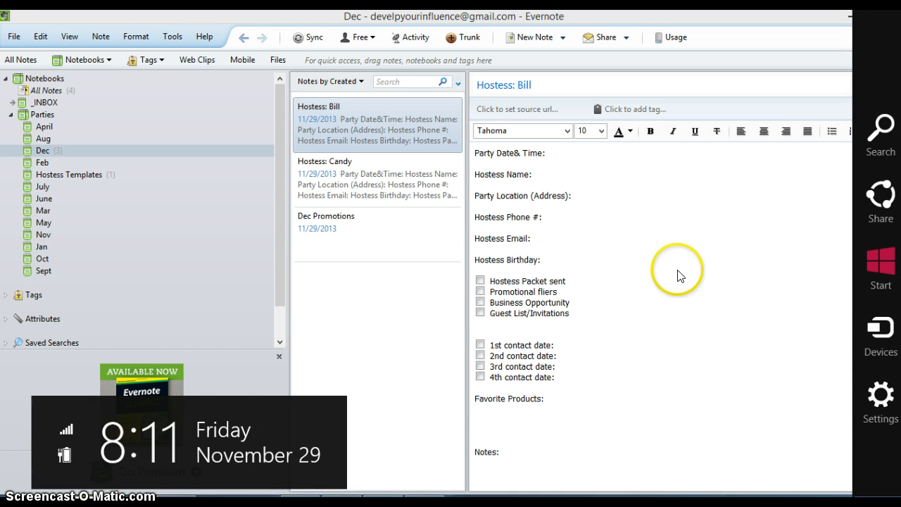
pyautogui.click(689, 302)
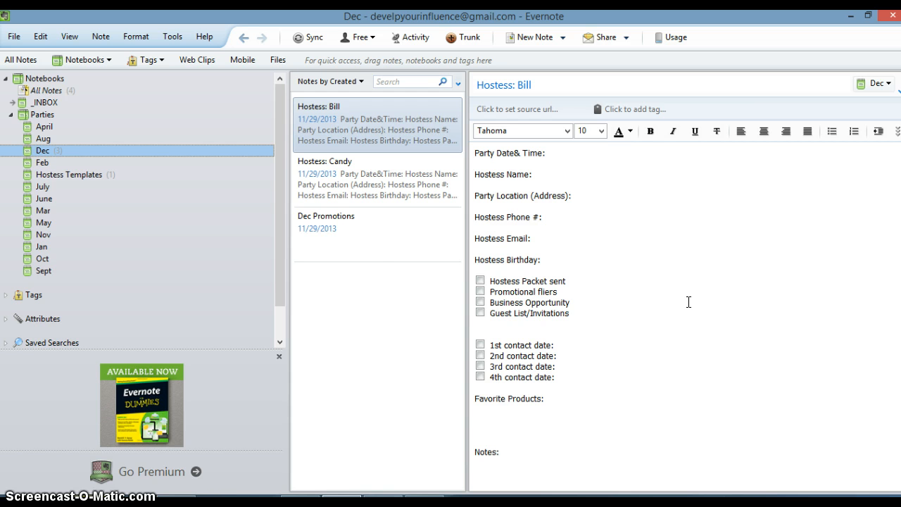
pyautogui.press('super+c')
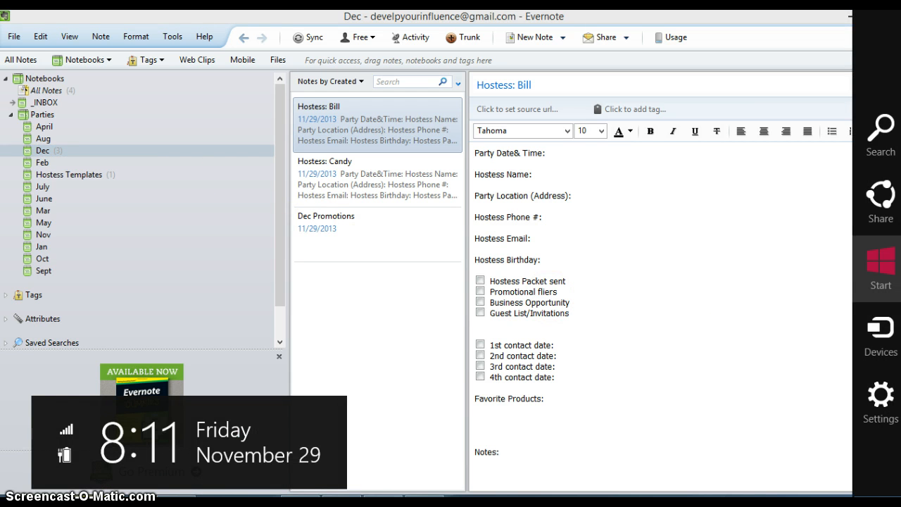
pyautogui.click(12, 116)
# Collapse the Parties stack and create a new synchronized notebook named "Events"
pyautogui.click(12, 115)
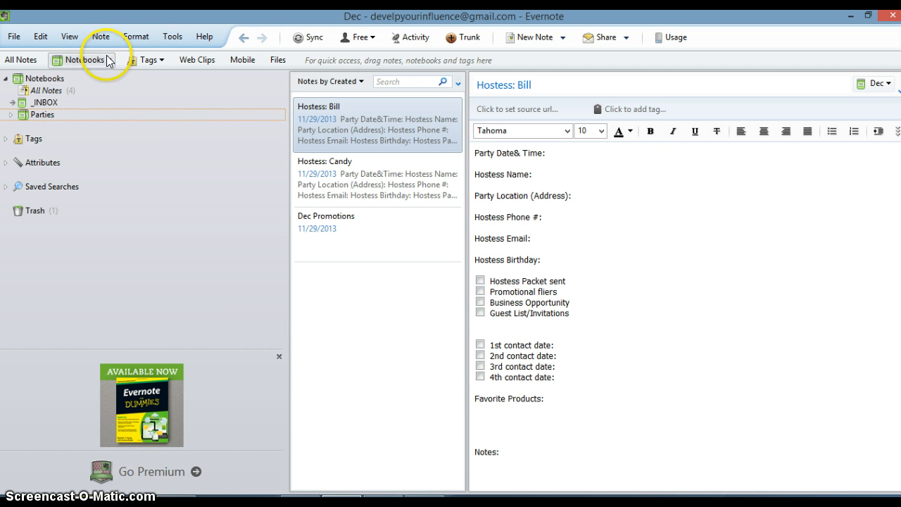
pyautogui.click(14, 36)
pyautogui.click(39, 83)
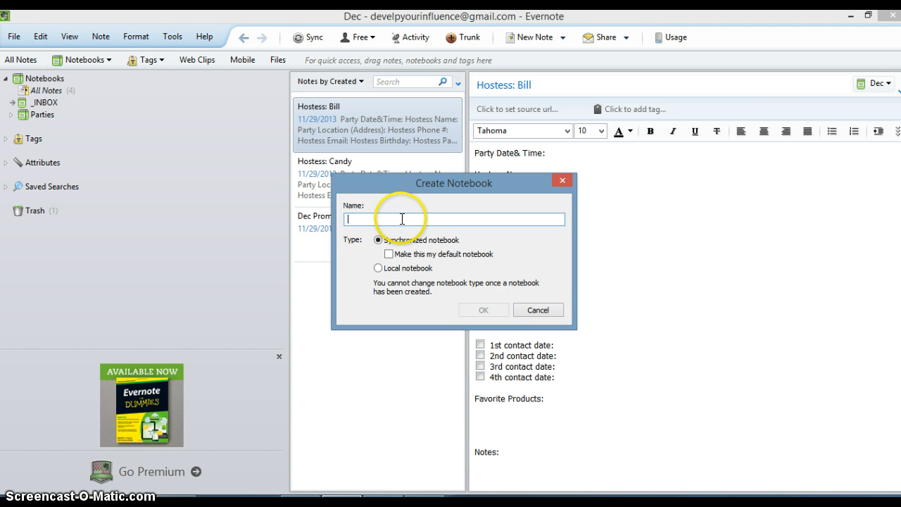
pyautogui.write('Events')
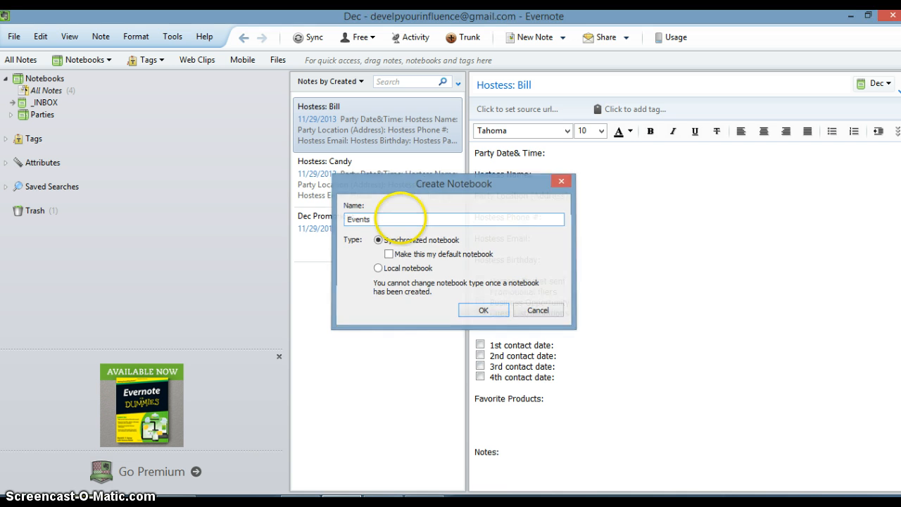
# Finish creating the Events notebook, and move it out of the Parties stack to the top level of Notebooks
pyautogui.press('Return')
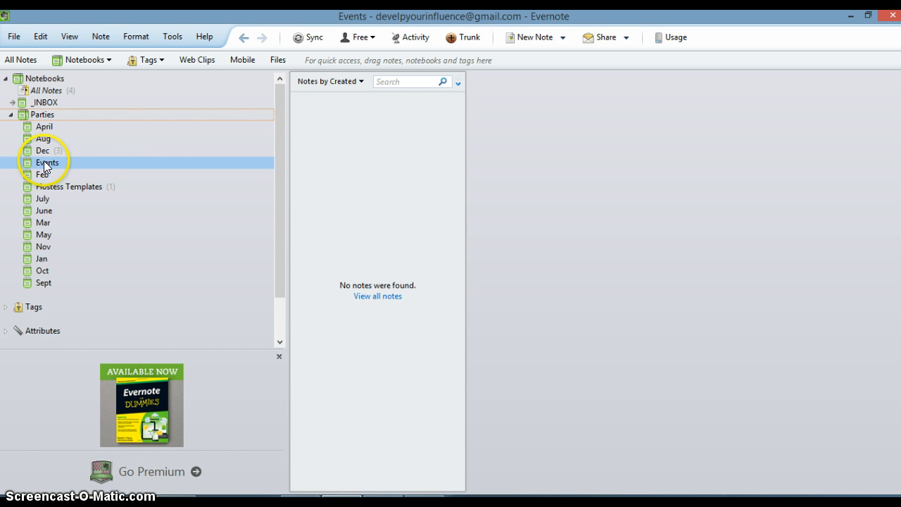
pyautogui.moveTo(55, 162); pyautogui.dragTo(44, 94)
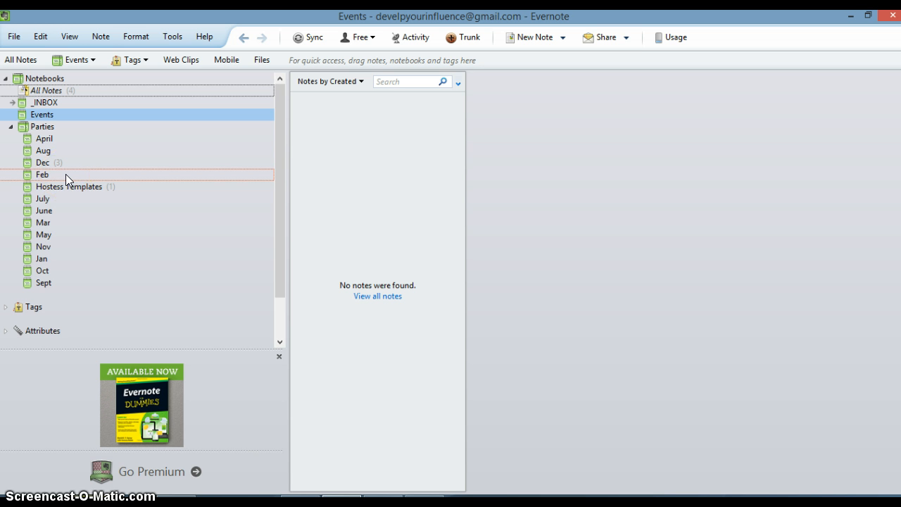
pyautogui.click(11, 126)
# Place the Events notebook in a new notebook stack
pyautogui.click(39, 114)
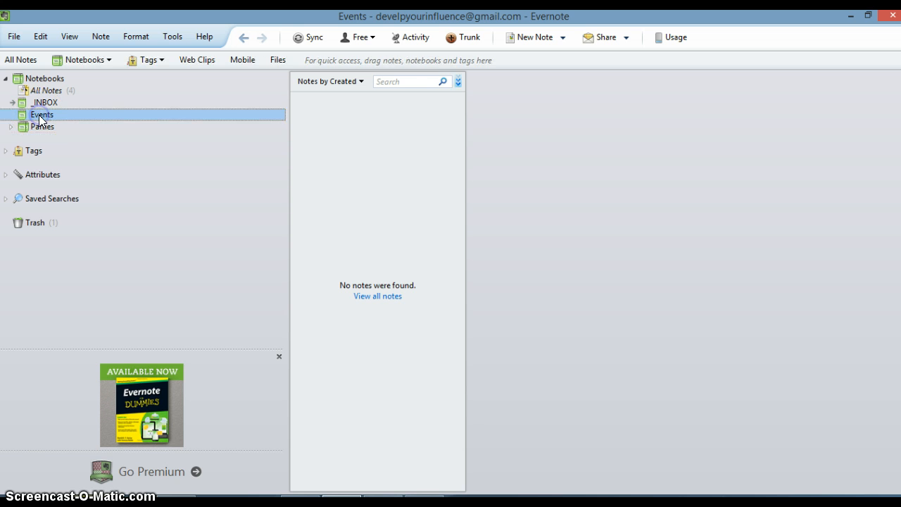
pyautogui.rightClick(39, 114)
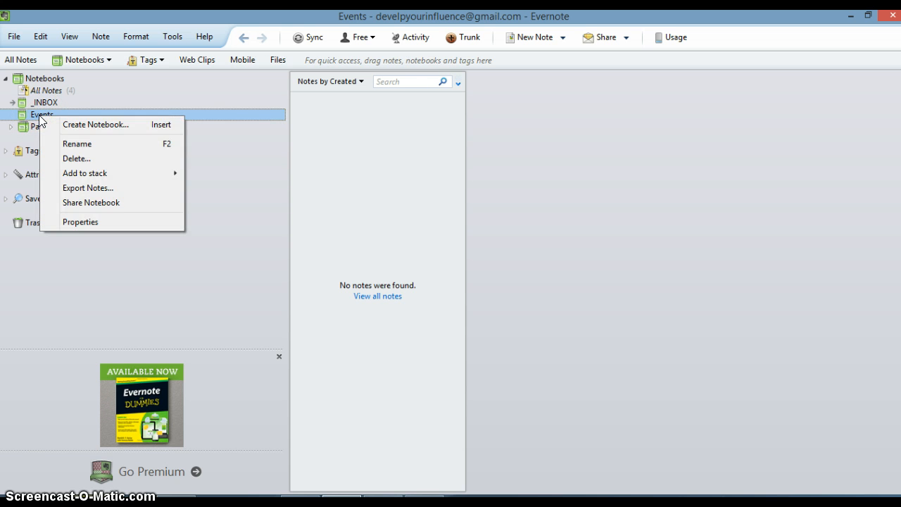
pyautogui.moveTo(85, 179)
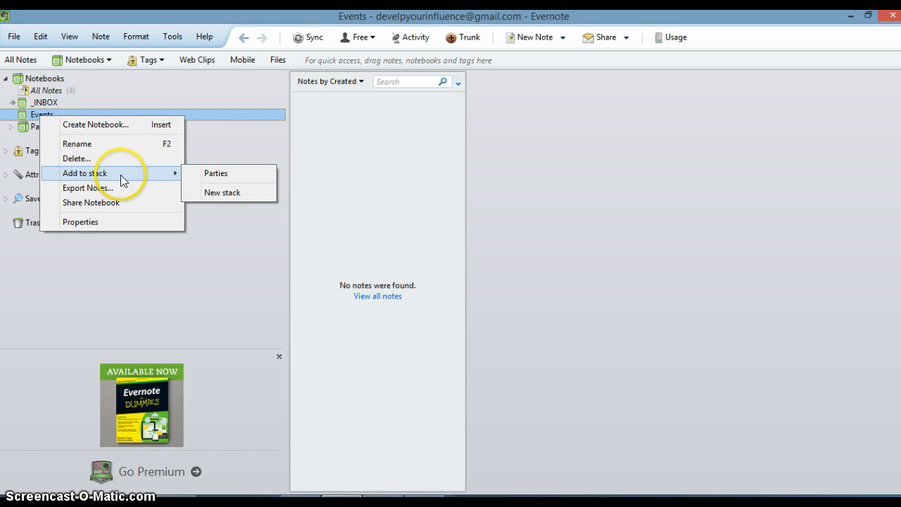
pyautogui.click(202, 193)
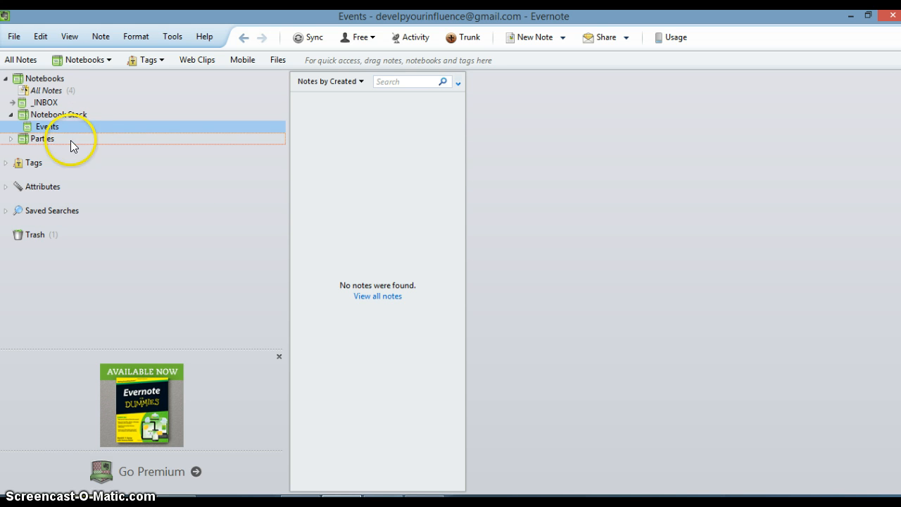
# Rename the new notebook stack to "Events"
pyautogui.click(78, 117)
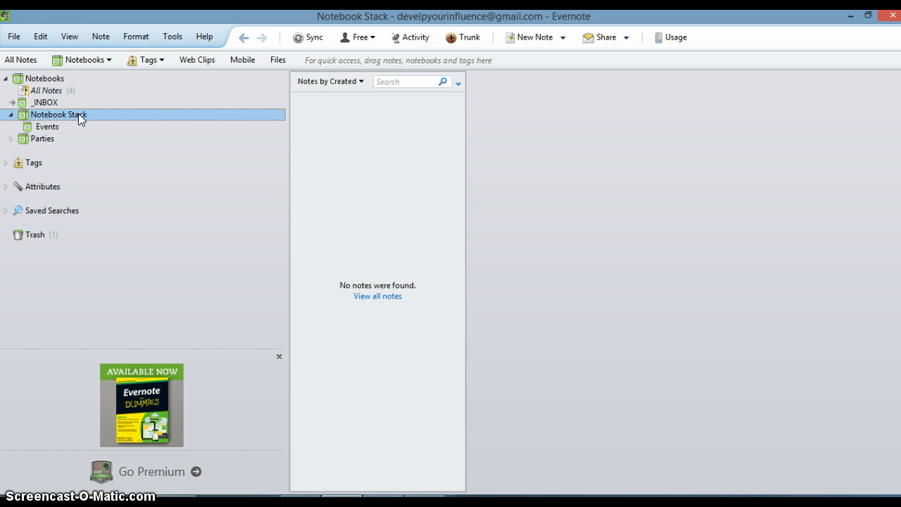
pyautogui.rightClick(78, 113)
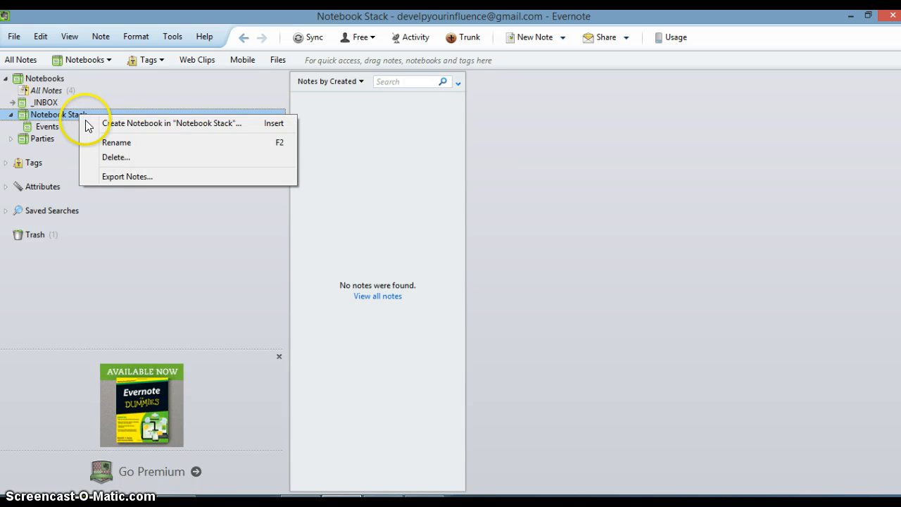
pyautogui.click(108, 143)
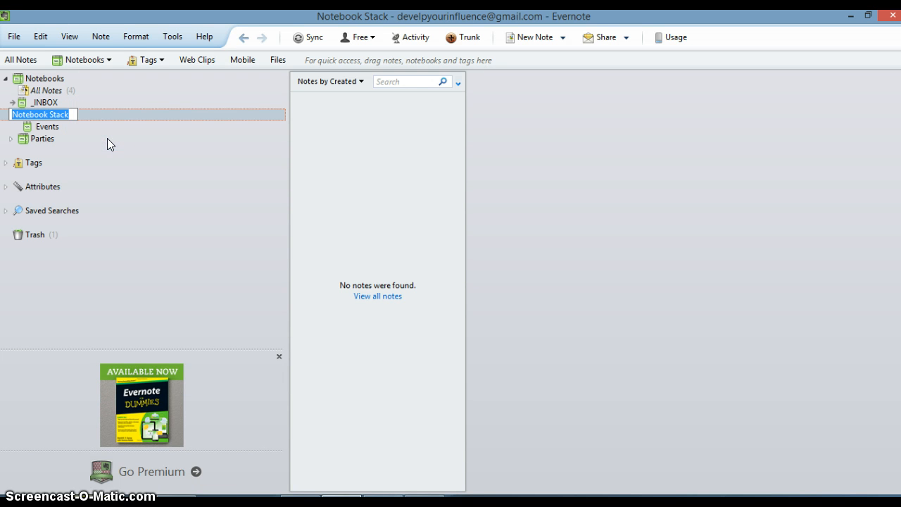
pyautogui.write('Event')
pyautogui.write('s')
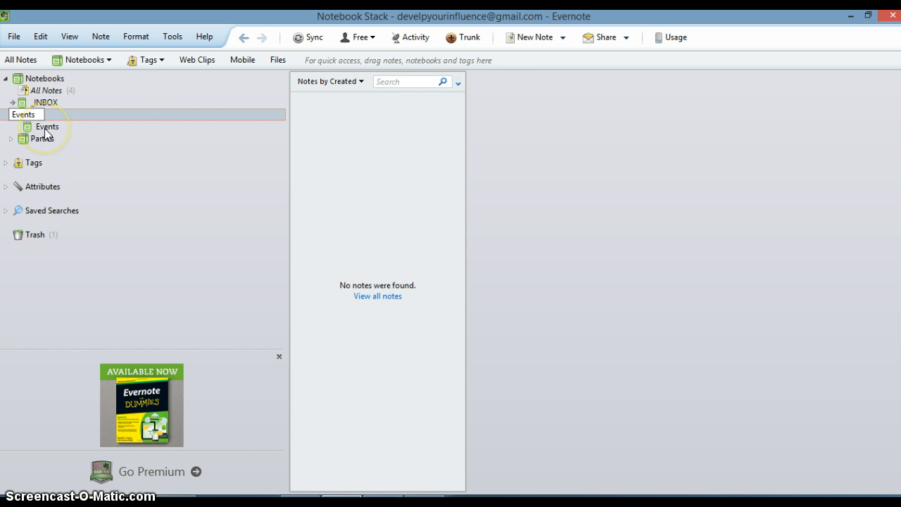
pyautogui.press('Return')
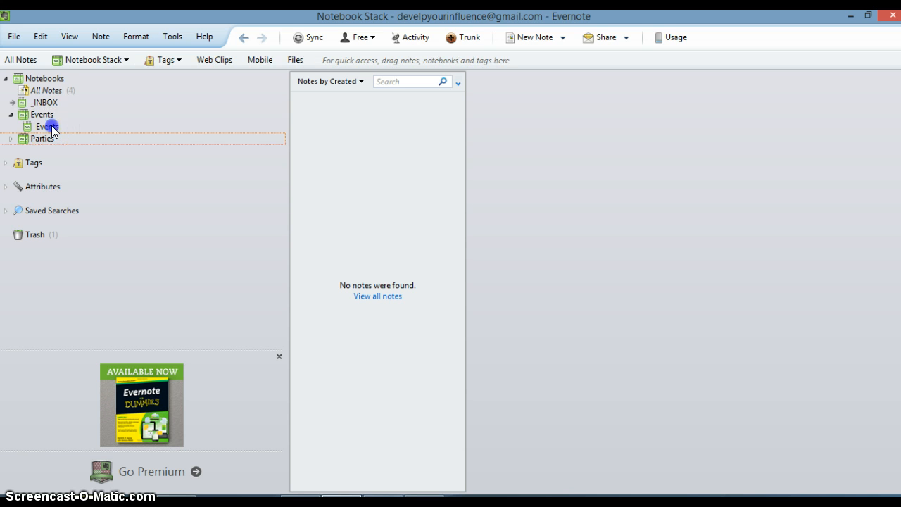
# Rename the notebook inside the Events stack to "Event Templates"
pyautogui.click(50, 127)
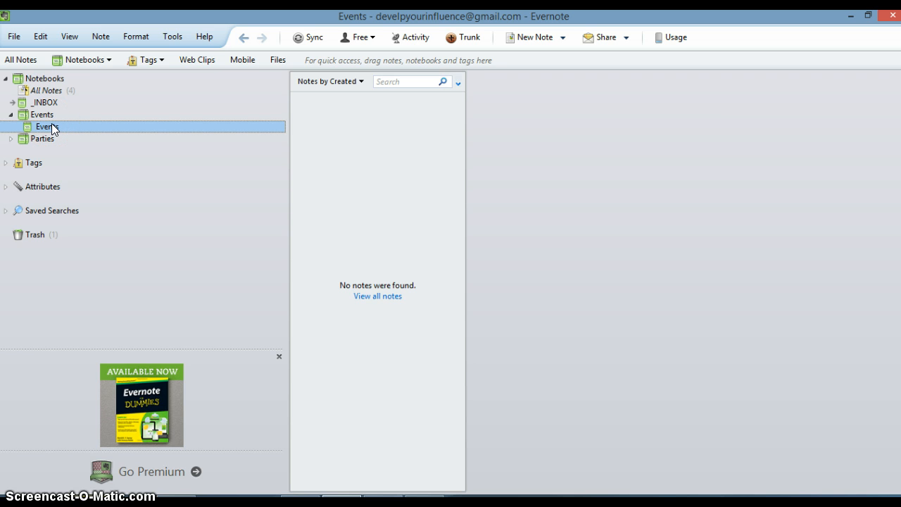
pyautogui.rightClick(52, 128)
pyautogui.click(98, 153)
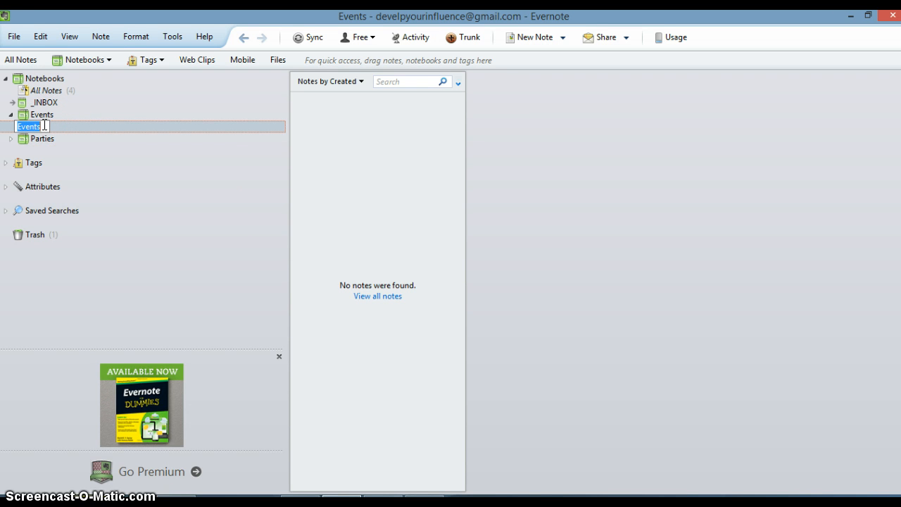
pyautogui.click(44, 125)
pyautogui.press('BackSpace')
pyautogui.write('Templates')
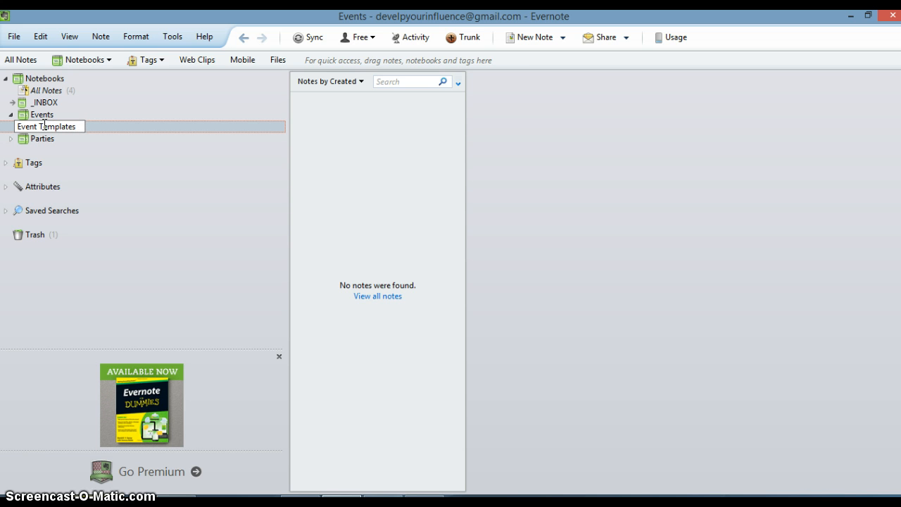
pyautogui.press('Return')
# Try to create a synchronized notebook named "Jan" in the Events stack
pyautogui.click(54, 127)
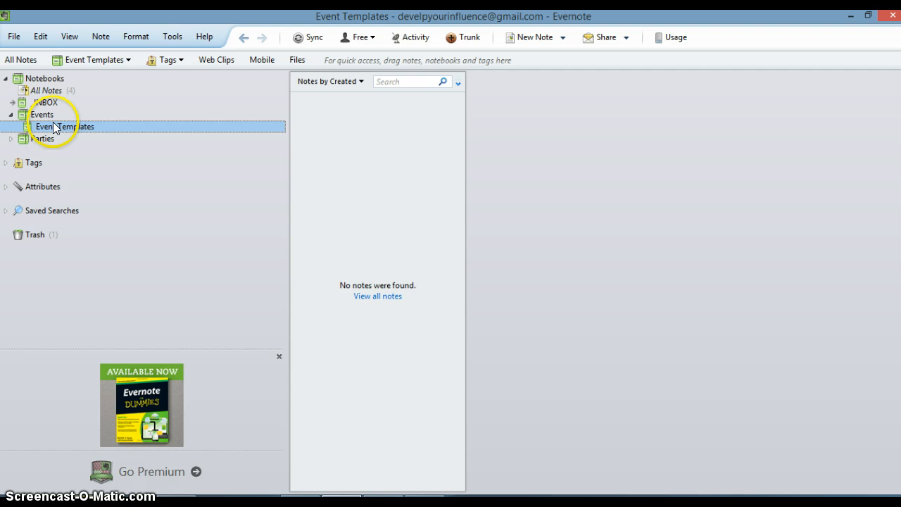
pyautogui.click(15, 36)
pyautogui.click(45, 83)
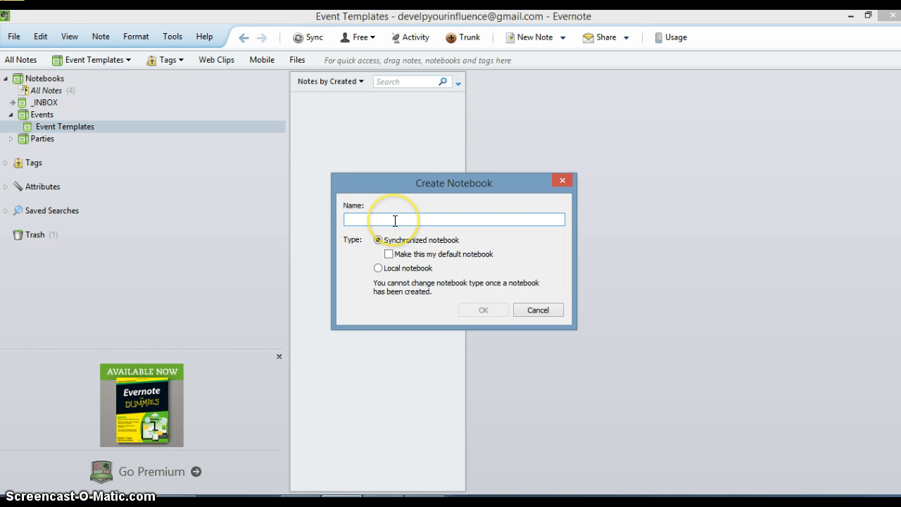
pyautogui.write('Jan')
pyautogui.press('Return')
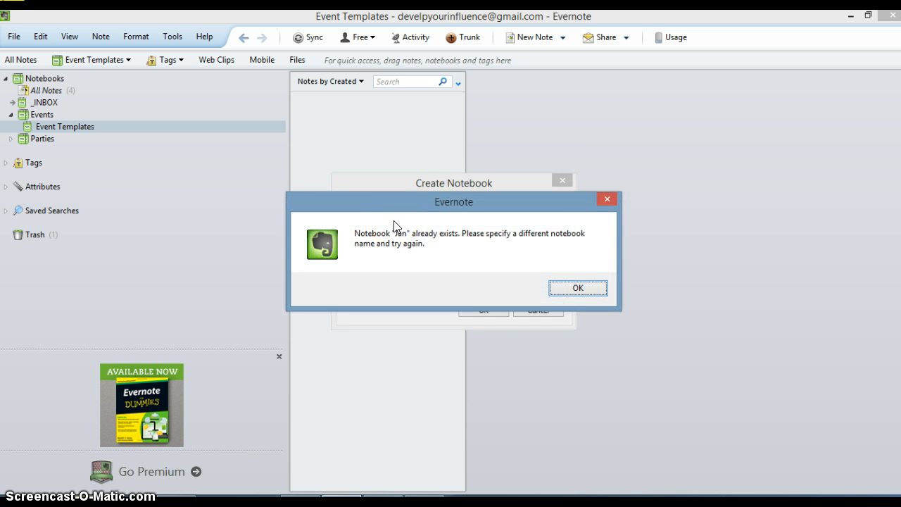
pyautogui.click(578, 288)
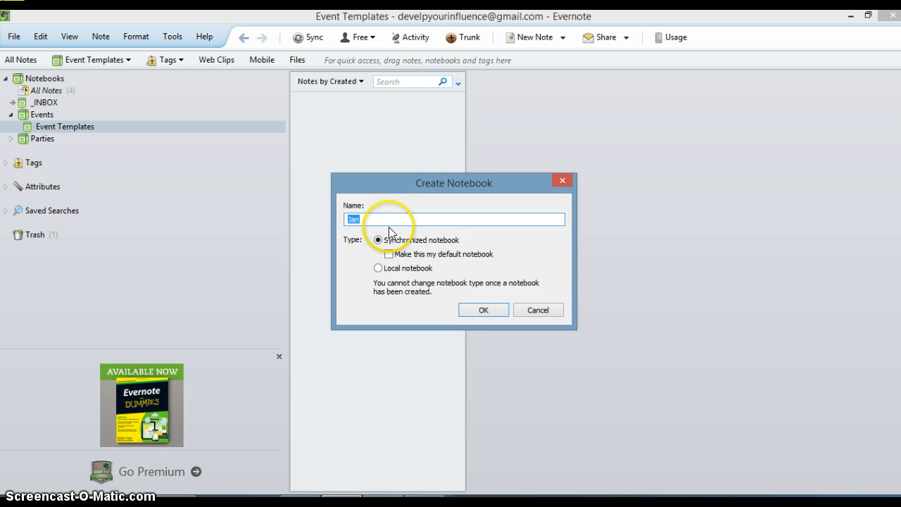
# Change the new notebook's name to "Jan Events" and create it as a synchronized notebook
pyautogui.click(350, 219)
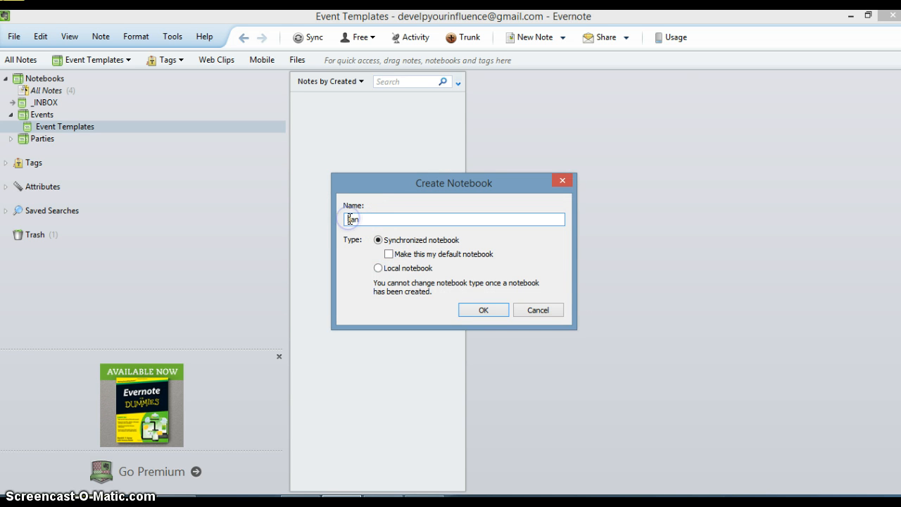
pyautogui.write('Events')
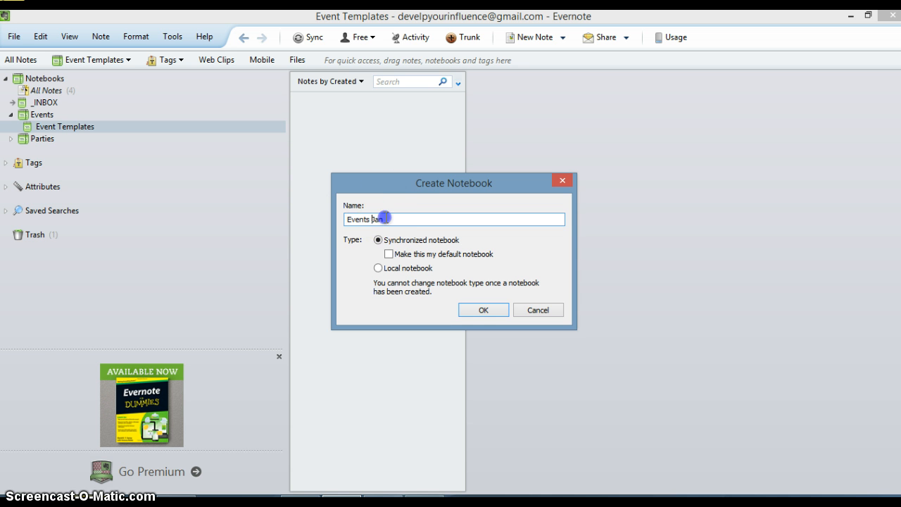
pyautogui.moveTo(383, 219); pyautogui.dragTo(372, 218)
pyautogui.press('BackSpace')
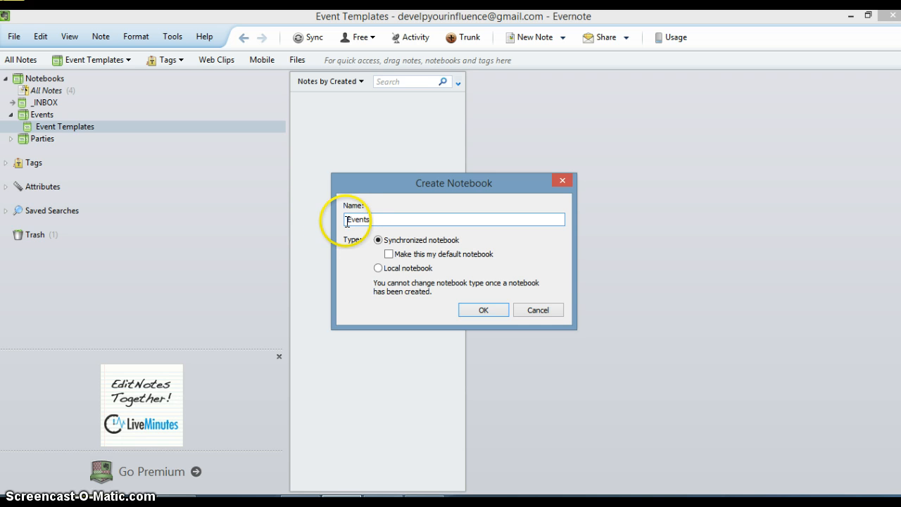
pyautogui.click(346, 220)
pyautogui.write('J')
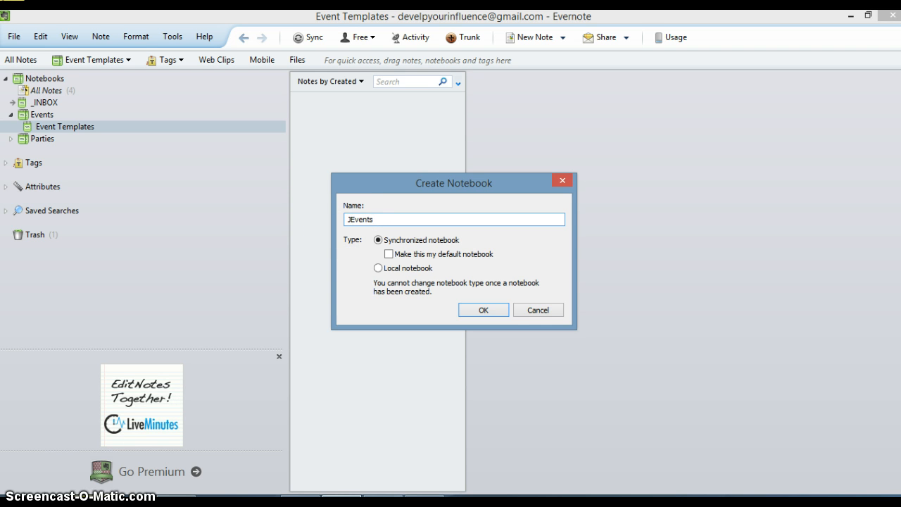
pyautogui.write('an')
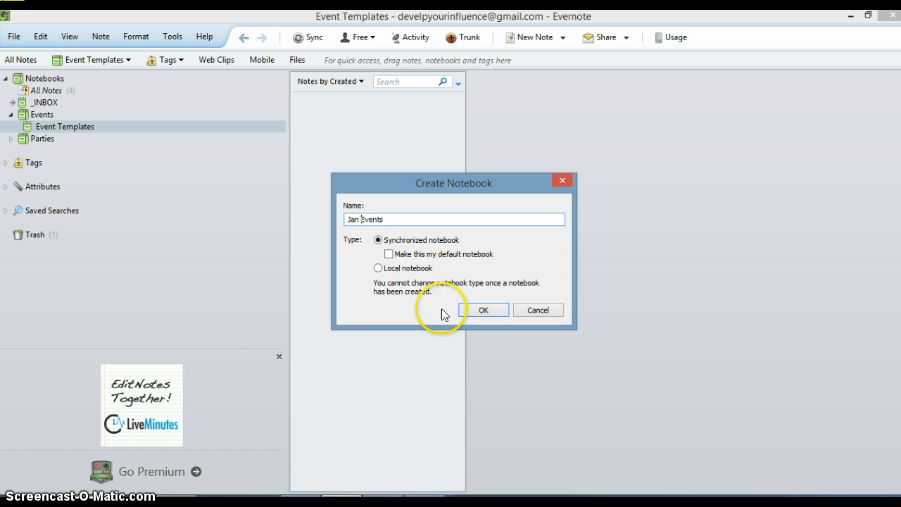
pyautogui.click(483, 310)
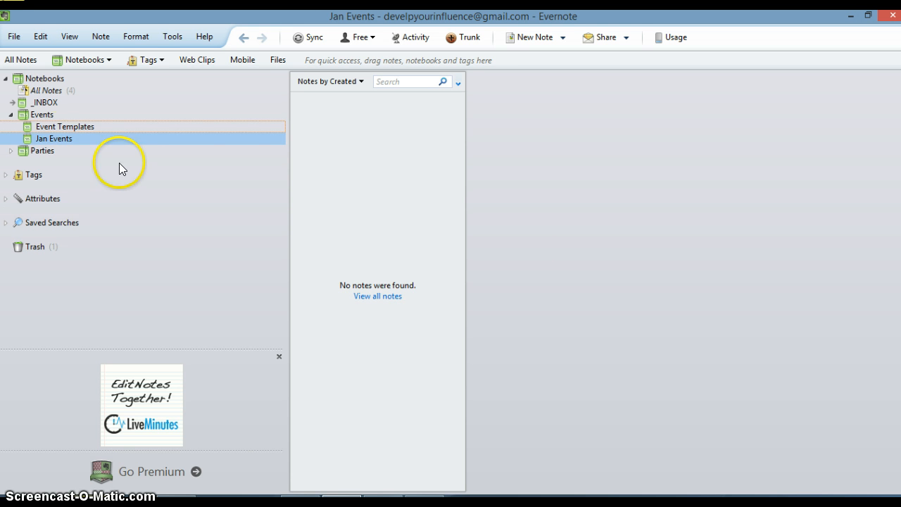
# Create a note titled "Event Template" in the Event Templates notebook
pyautogui.click(90, 126)
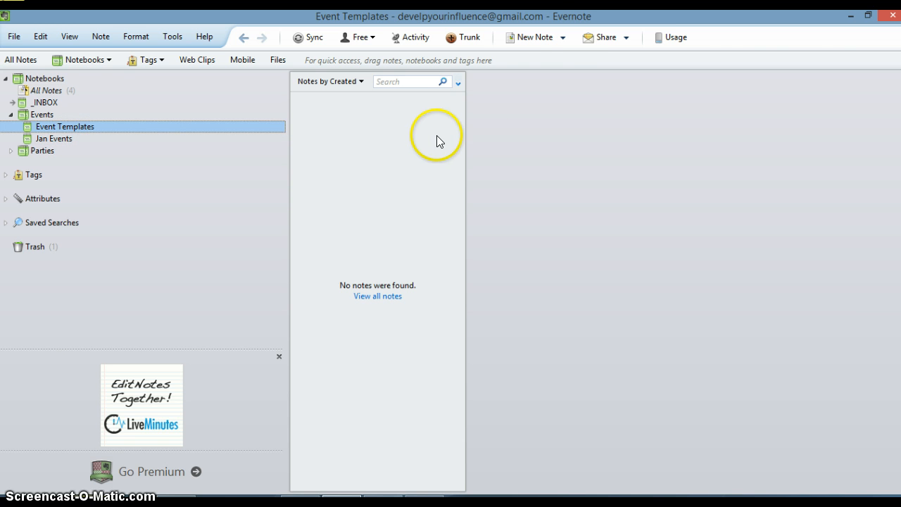
pyautogui.click(537, 37)
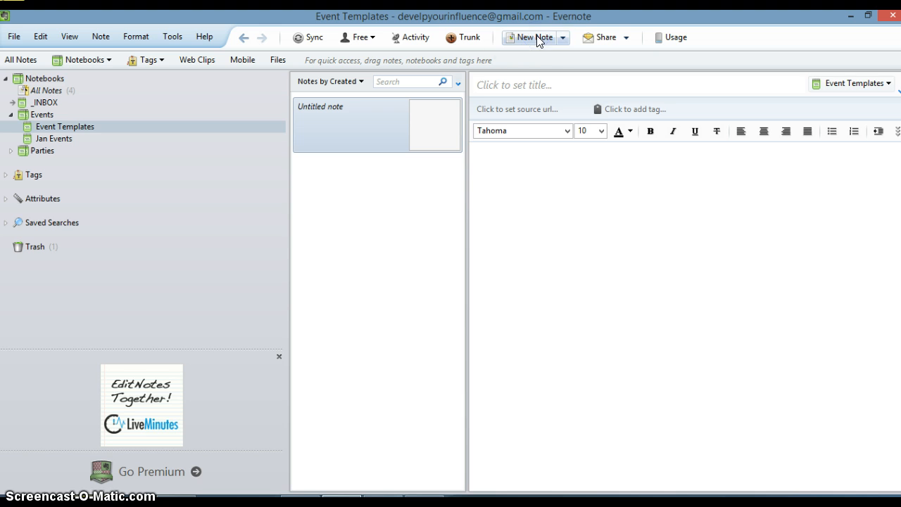
pyautogui.click(534, 82)
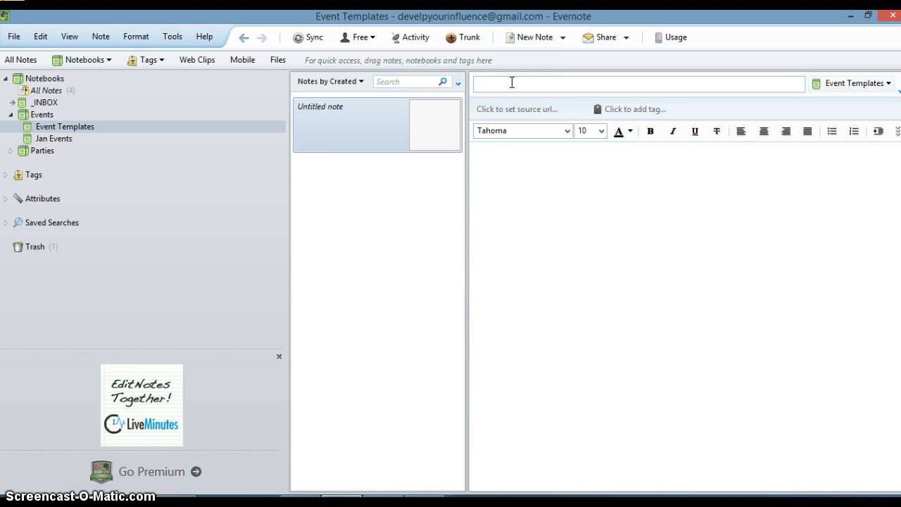
pyautogui.write('Event Template')
# Enter the labels "Name:", "Date:", "Time:" and "Location:" on separate lines in the Event Template note's body
pyautogui.click(537, 181)
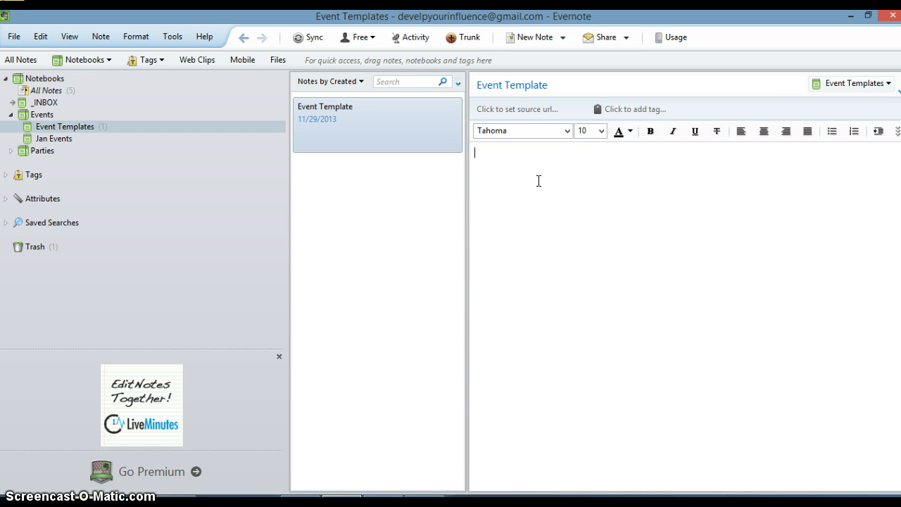
pyautogui.write('Name:')
pyautogui.press('Return')
pyautogui.write('Date:')
pyautogui.press('Return')
pyautogui.write('Time:')
pyautogui.press('Return')
pyautogui.write('Loc')
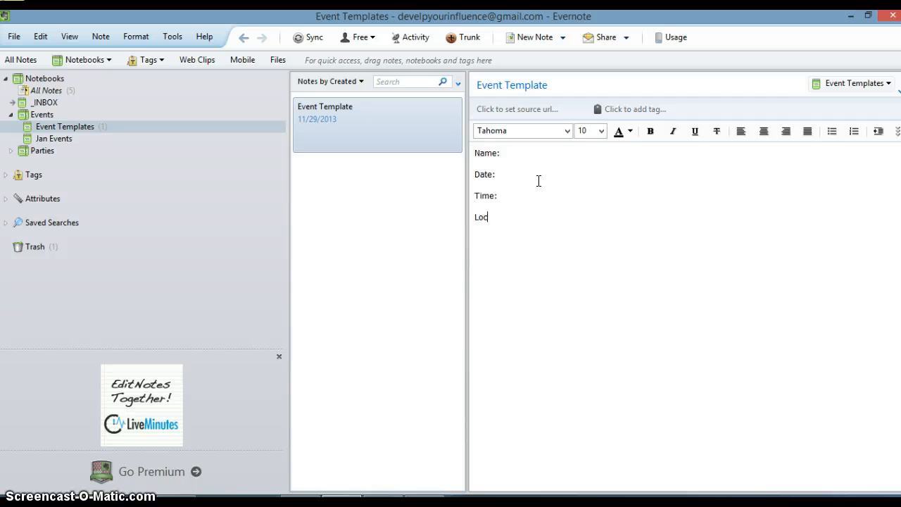
pyautogui.write('ation:')
# Add the labels "Fee:", "Booth #:" and "Notes:" on separate lines below Location in the template
pyautogui.press('Return')
pyautogui.write('Fee: ')
pyautogui.write('Boot')
pyautogui.write('h')
pyautogui.write(' #:')
pyautogui.press('Return')
pyautogui.write('N')
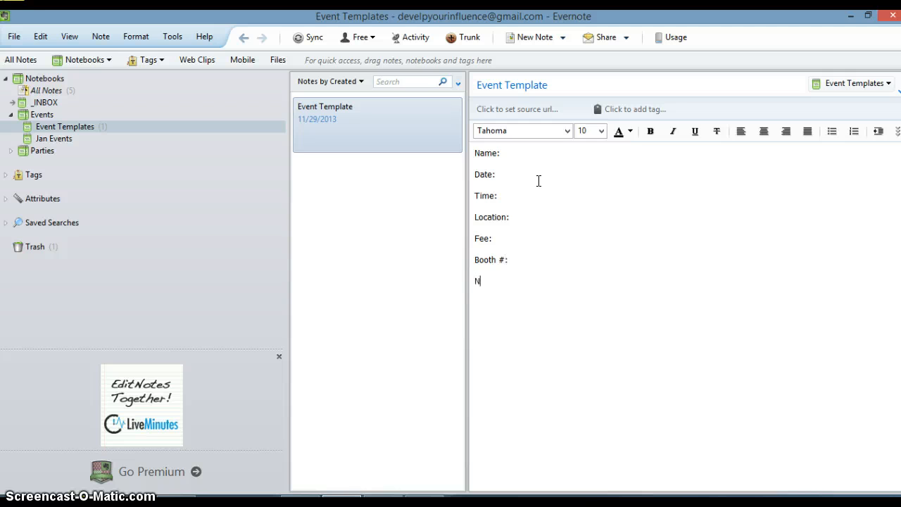
pyautogui.write('otes:')
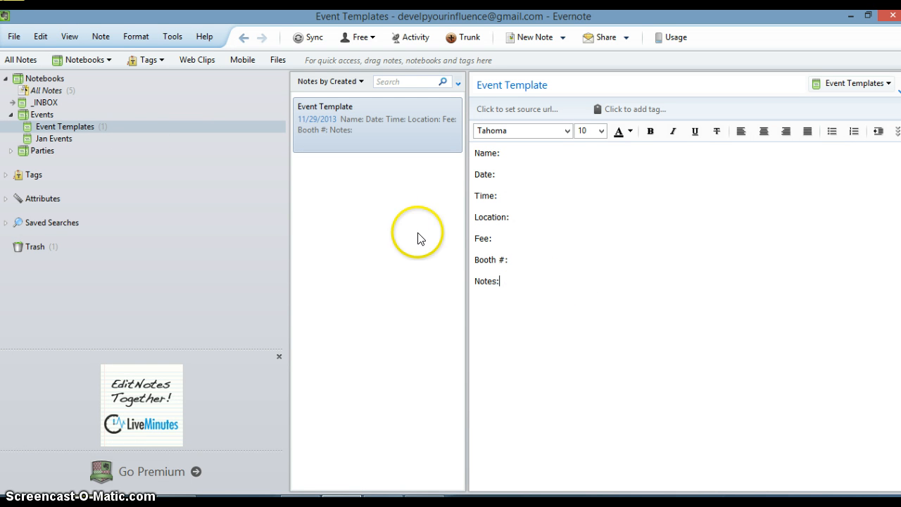
# Create a note in the Jan Events notebook titled "Event: Little Flower School"
pyautogui.click(51, 140)
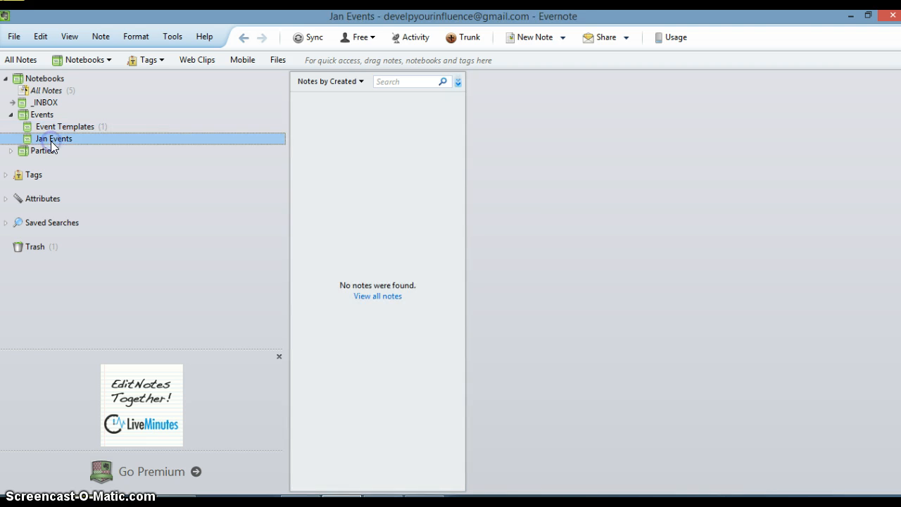
pyautogui.click(535, 39)
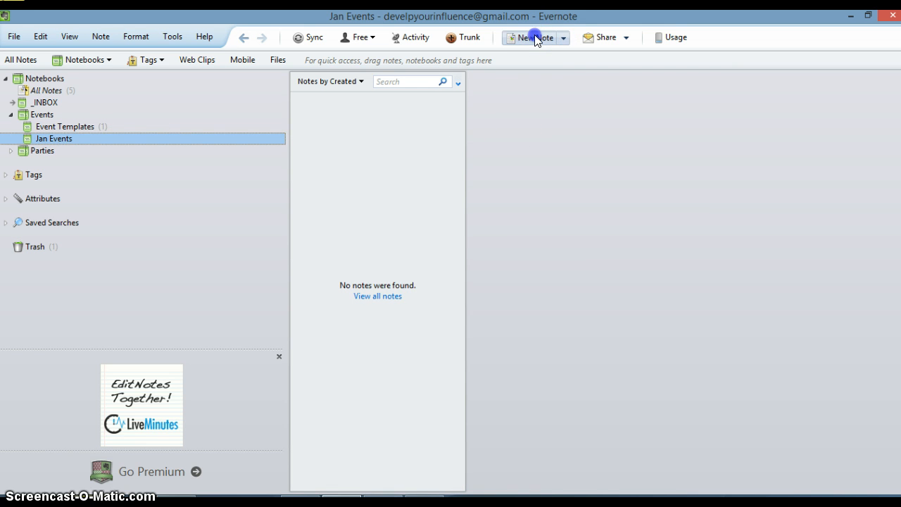
pyautogui.click(514, 84)
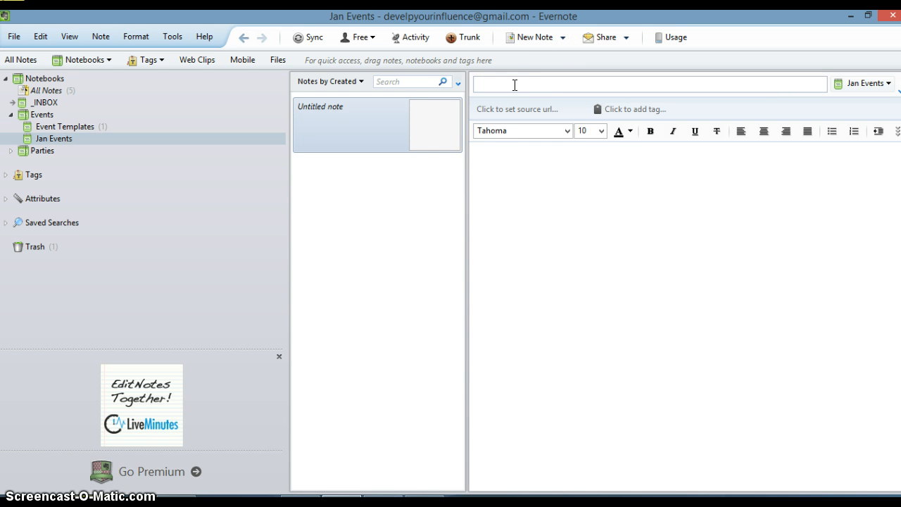
pyautogui.write('Event: Little Flower School')
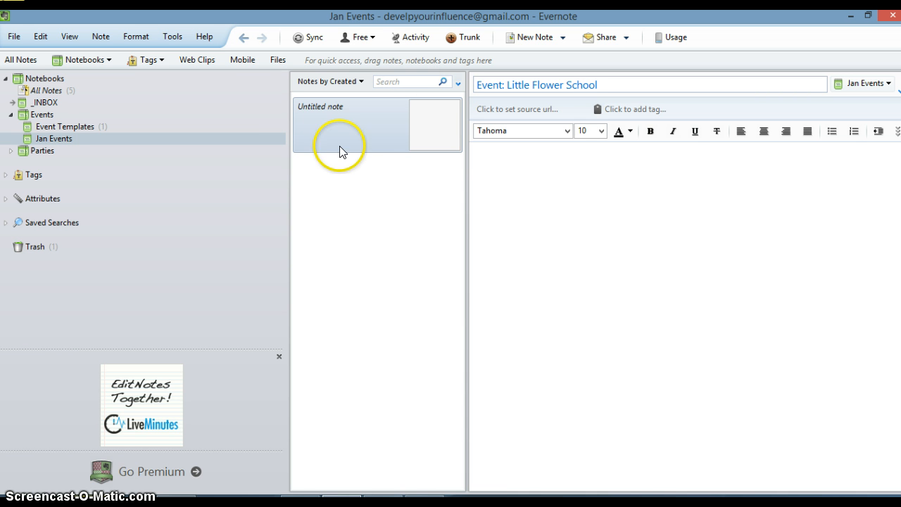
pyautogui.click(513, 183)
pyautogui.press('super+c')
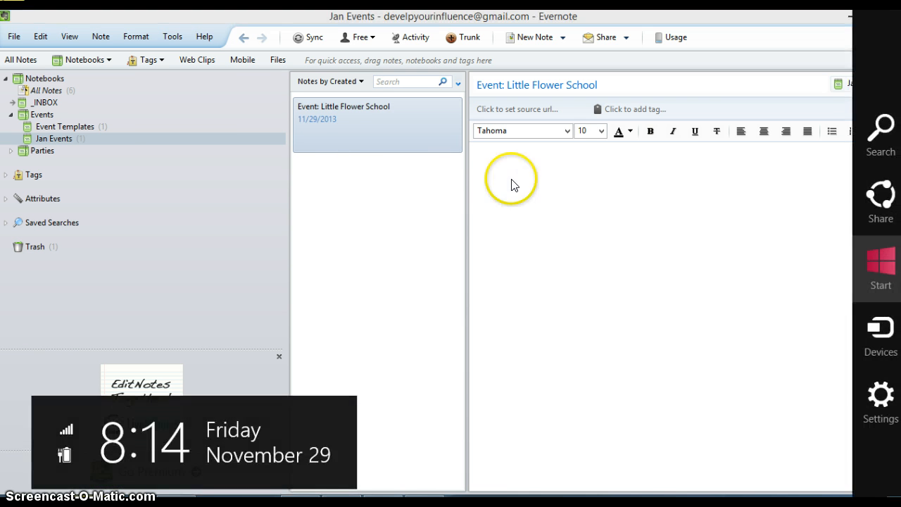
pyautogui.press('Escape')
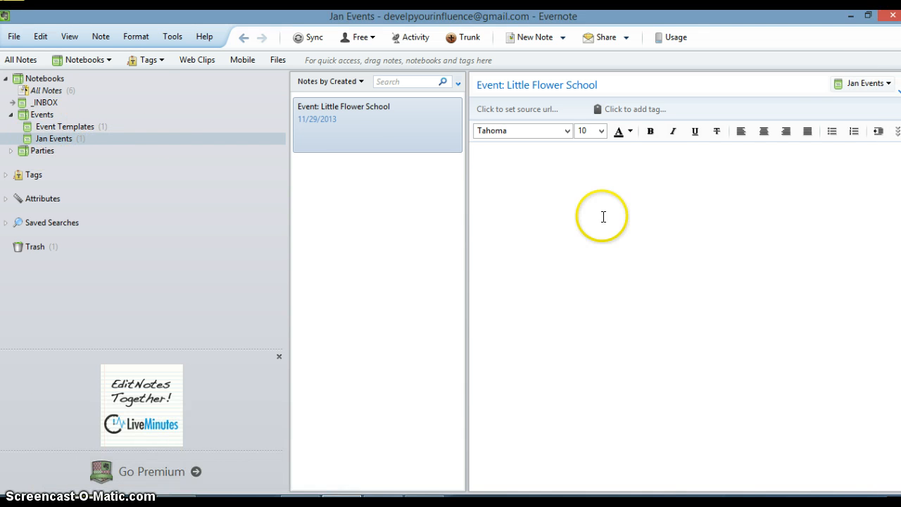
# Copy all labels from the Event Template note into the body of the "Event: Little Flower School" note, and collapse the Events stack
pyautogui.click(48, 128)
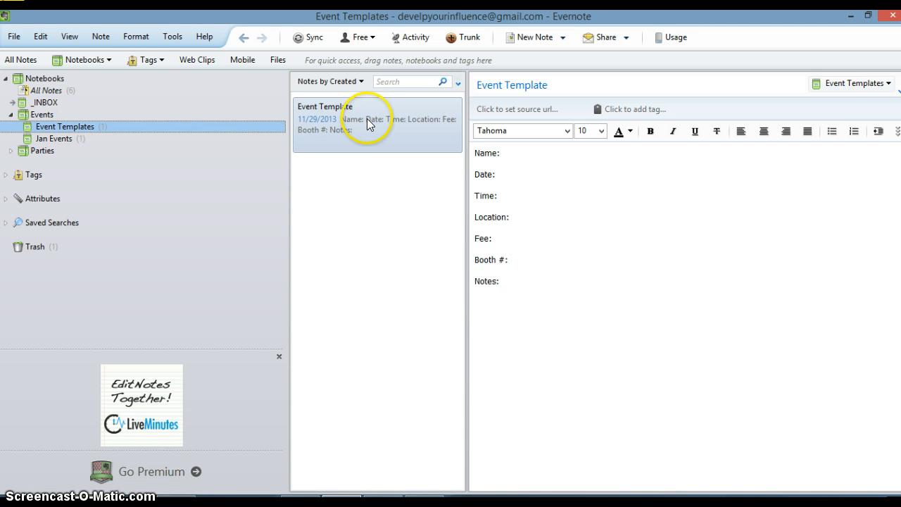
pyautogui.moveTo(532, 269); pyautogui.dragTo(483, 202)
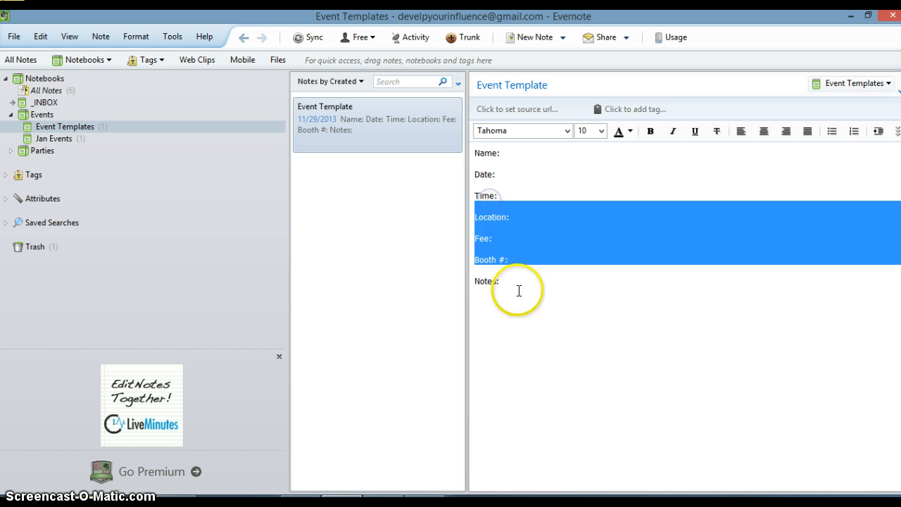
pyautogui.moveTo(519, 289); pyautogui.dragTo(481, 154)
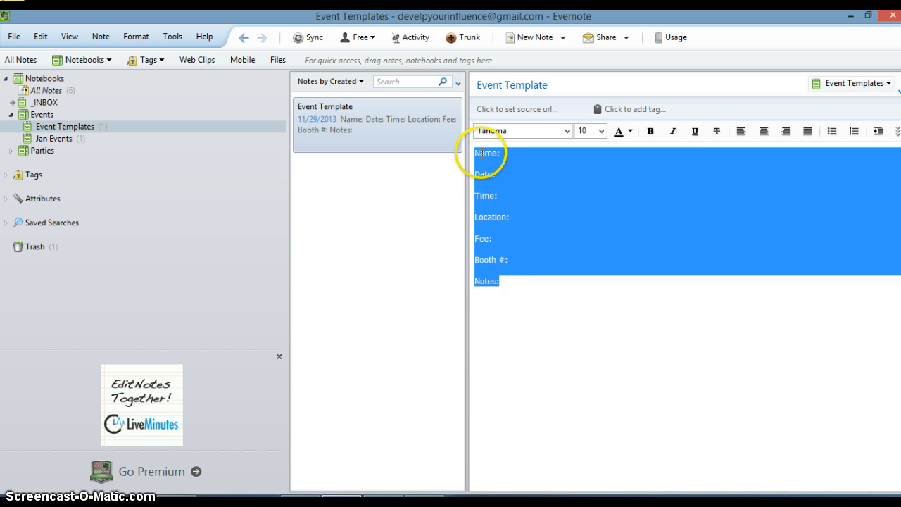
pyautogui.click(64, 141)
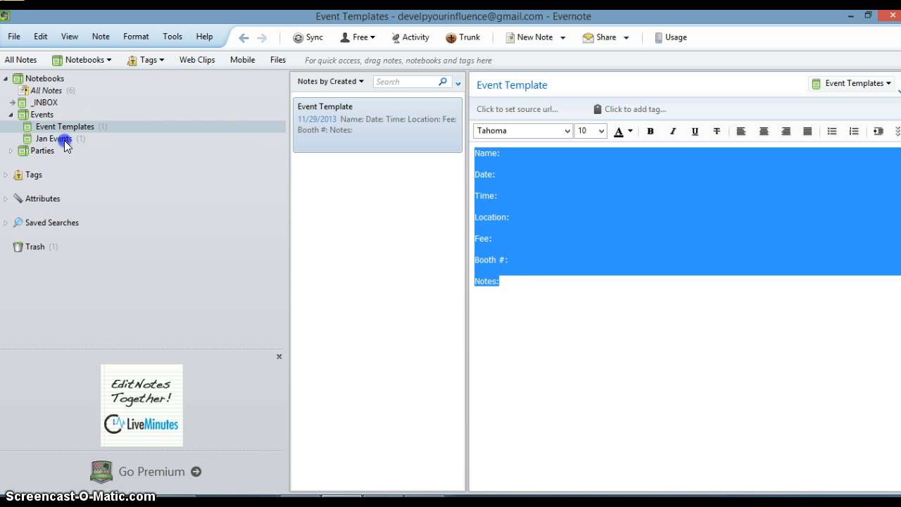
pyautogui.click(503, 171)
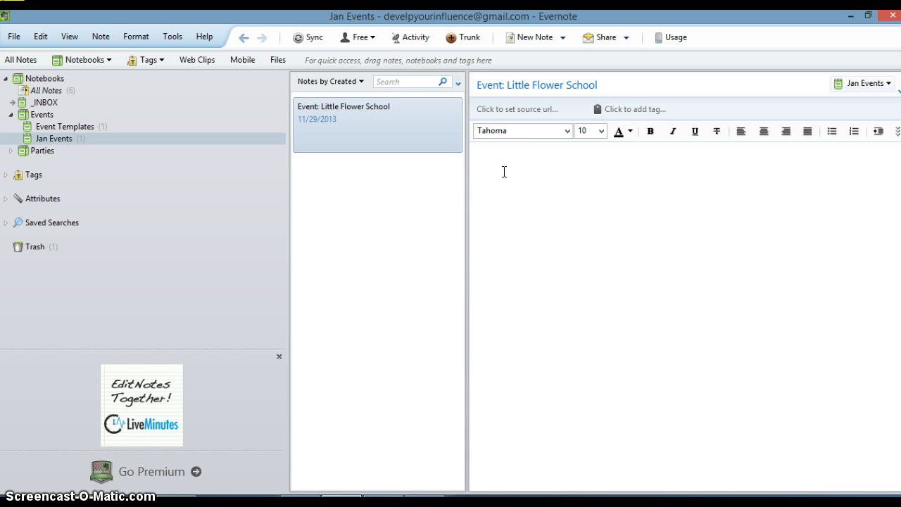
pyautogui.hotkey('ctrl', 'v')
pyautogui.click(527, 151)
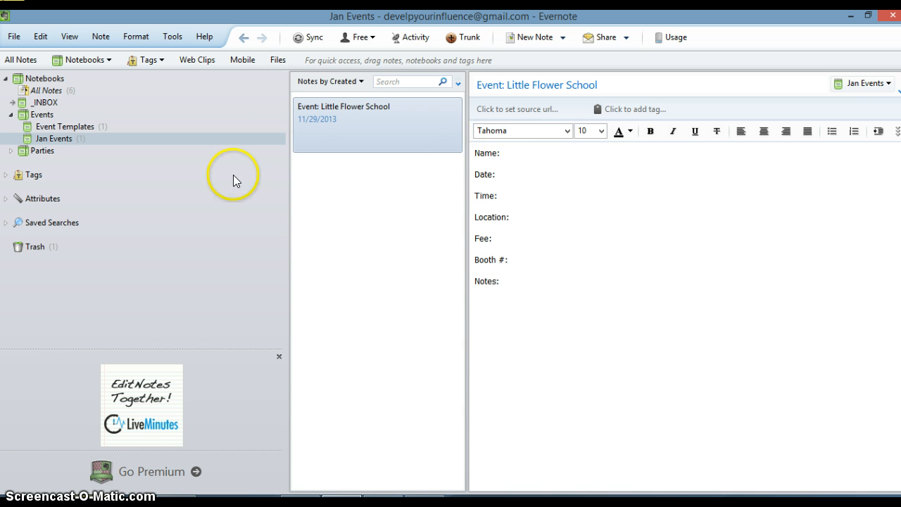
pyautogui.click(12, 116)
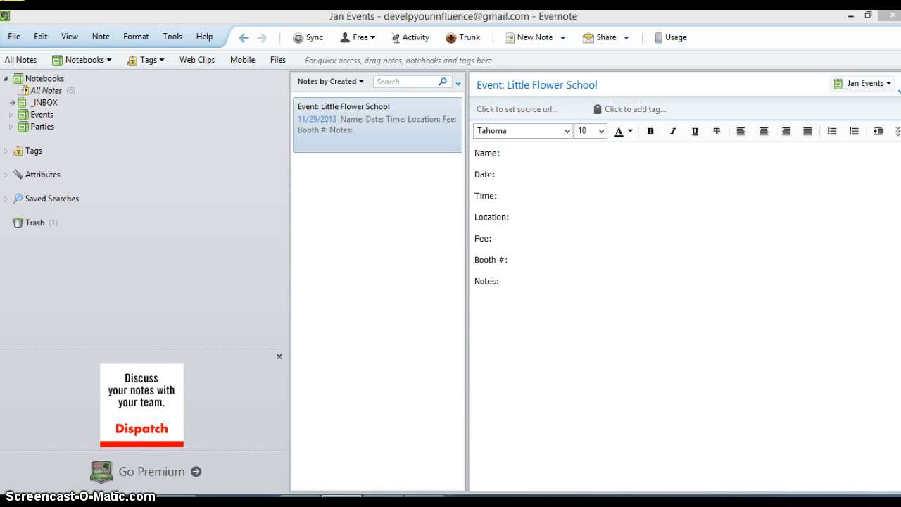
pyautogui.click(14, 502)
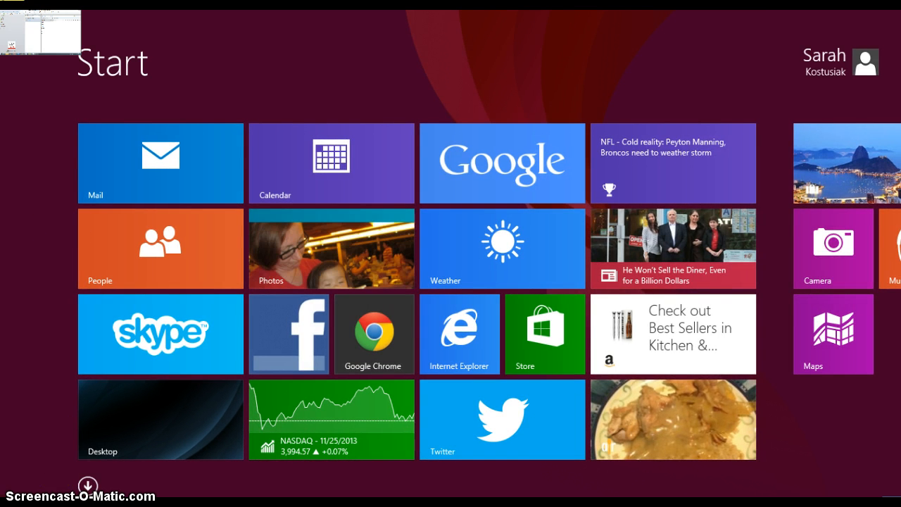
pyautogui.click(11, 20)
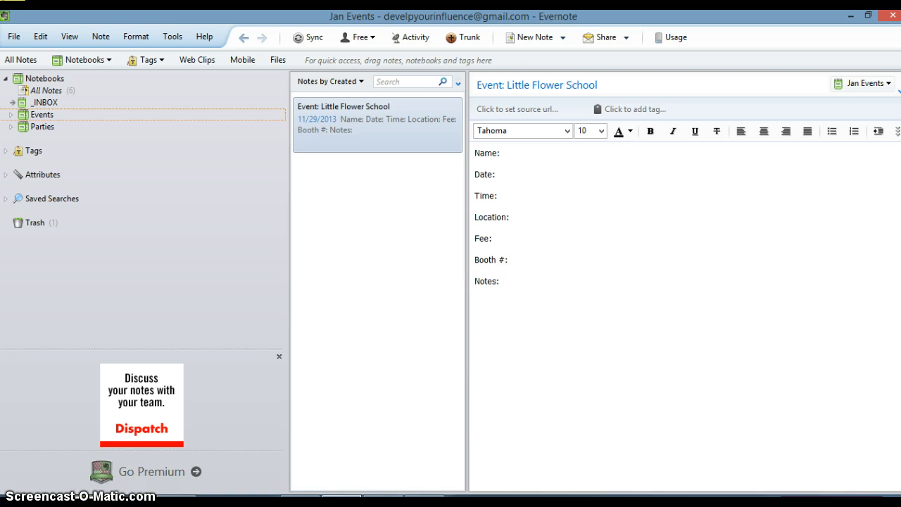
pyautogui.click(53, 452)
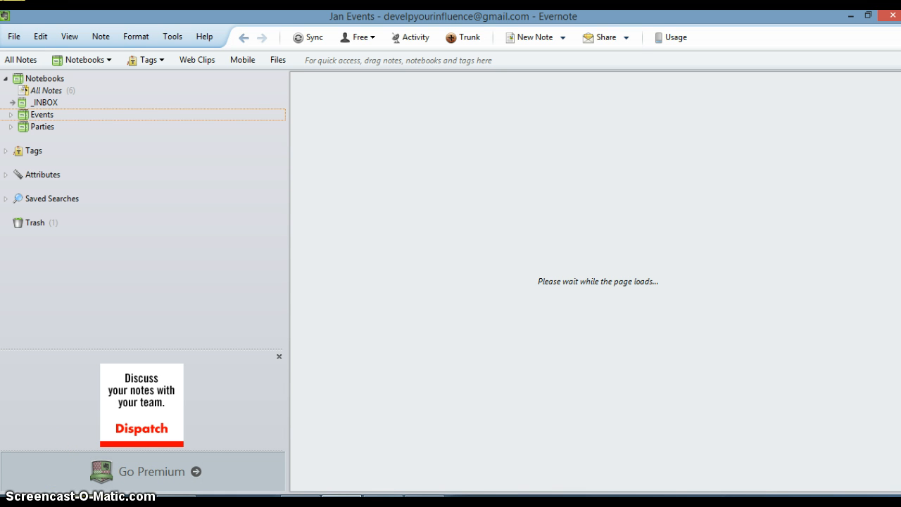